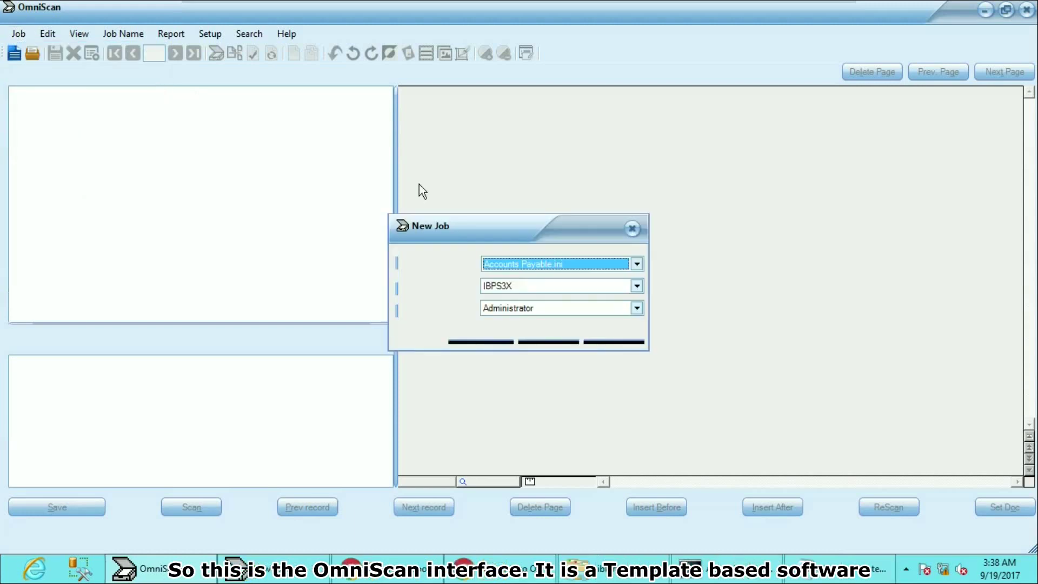
Create a new job from the Accounts Payable.ini template, keeping the IBPS3X document location
{"action": "left_click", "coordinate": [617, 259]}
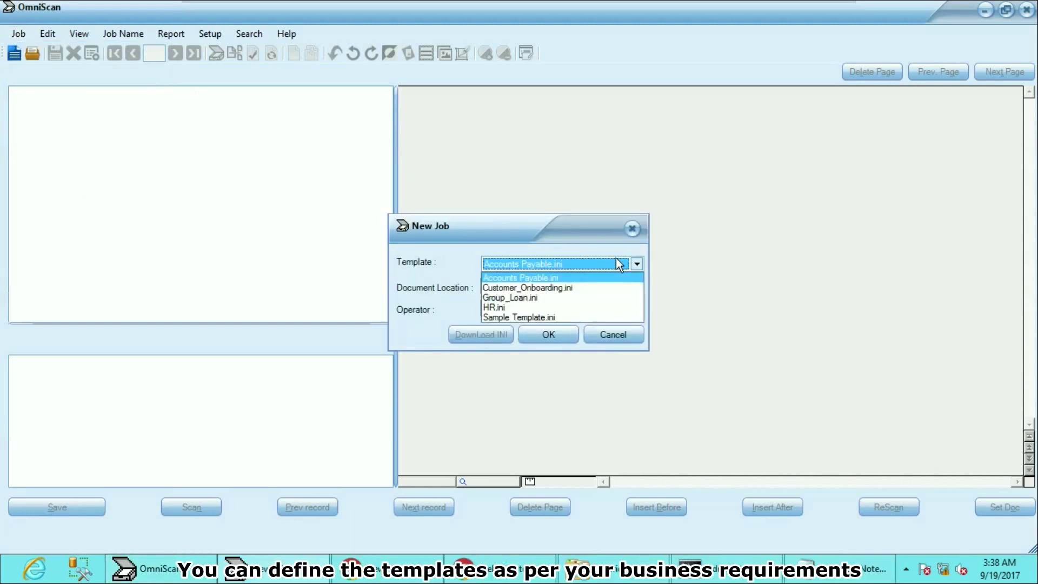
{"action": "left_click", "coordinate": [562, 277]}
{"action": "left_click", "coordinate": [545, 337]}
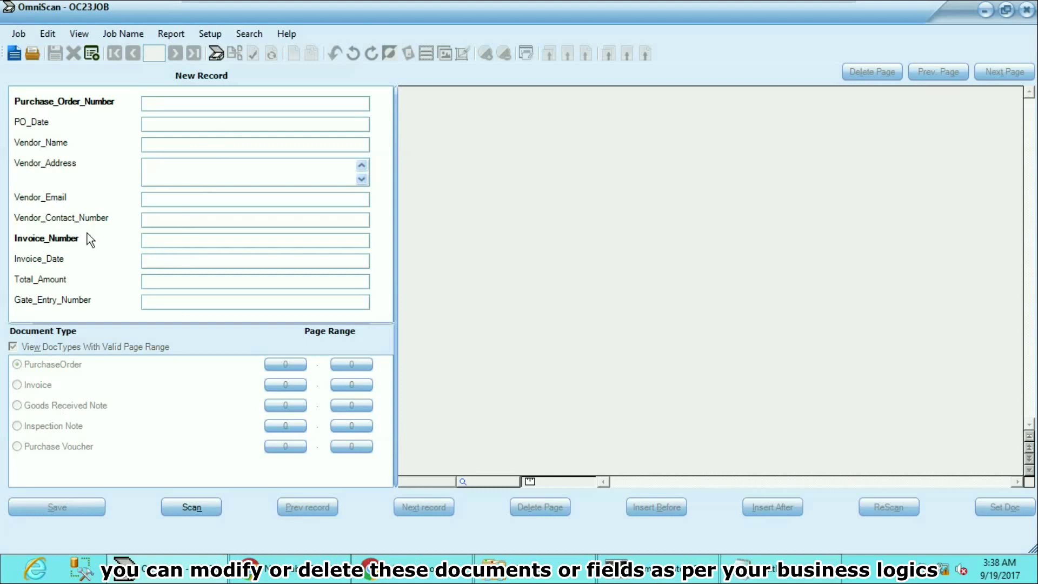
Import the pre-scanned image file Accounts Payable.tif into the job
{"action": "left_click", "coordinate": [23, 33]}
{"action": "mouse_move", "coordinate": [88, 159]}
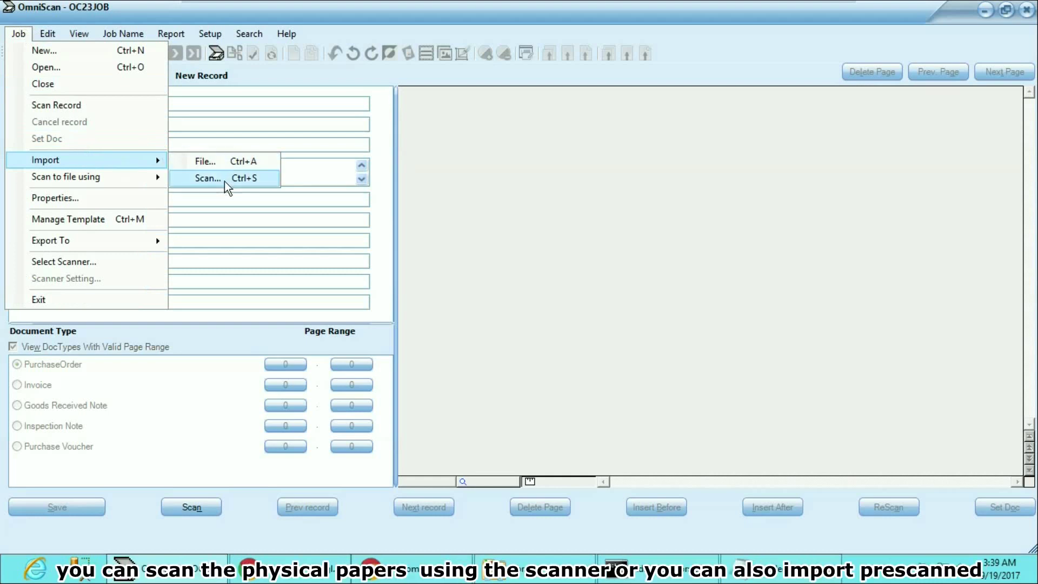
{"action": "left_click", "coordinate": [216, 162]}
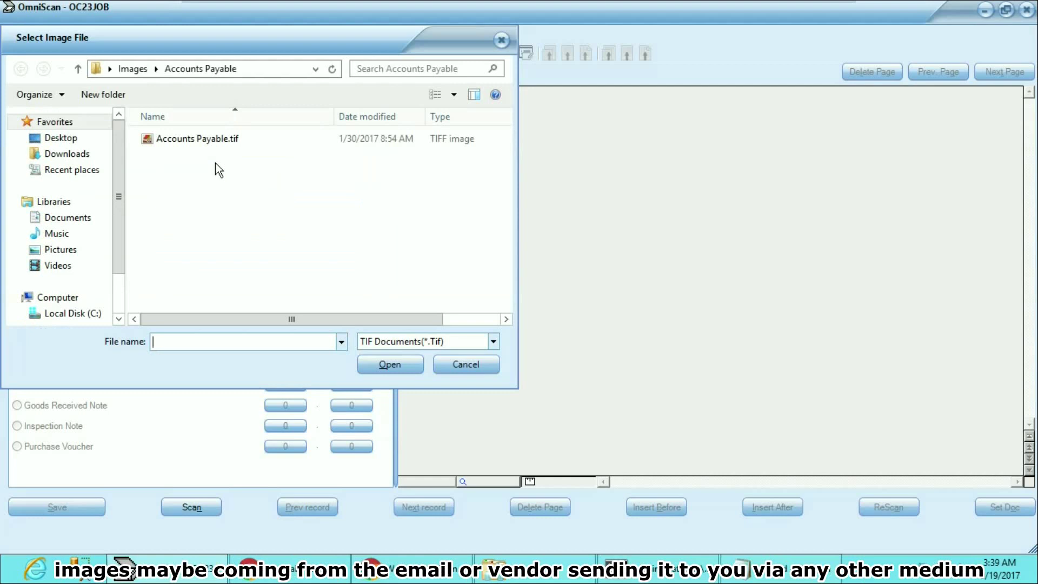
{"action": "left_click", "coordinate": [219, 142]}
{"action": "left_click", "coordinate": [493, 341]}
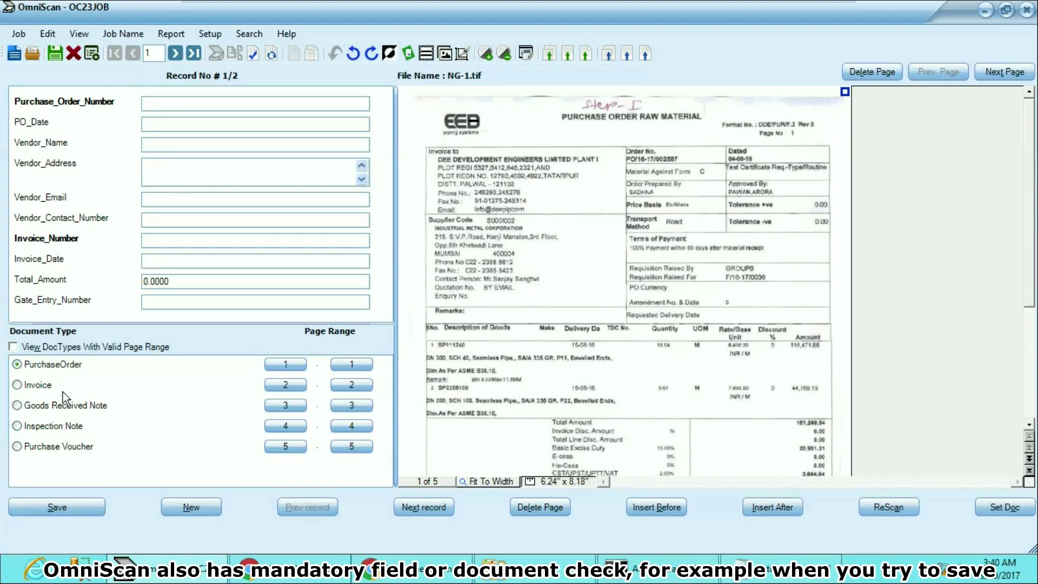
Try to save the record without its mandatory fields, and fetch the vendor details for the purchase order number
{"action": "left_click", "coordinate": [54, 54]}
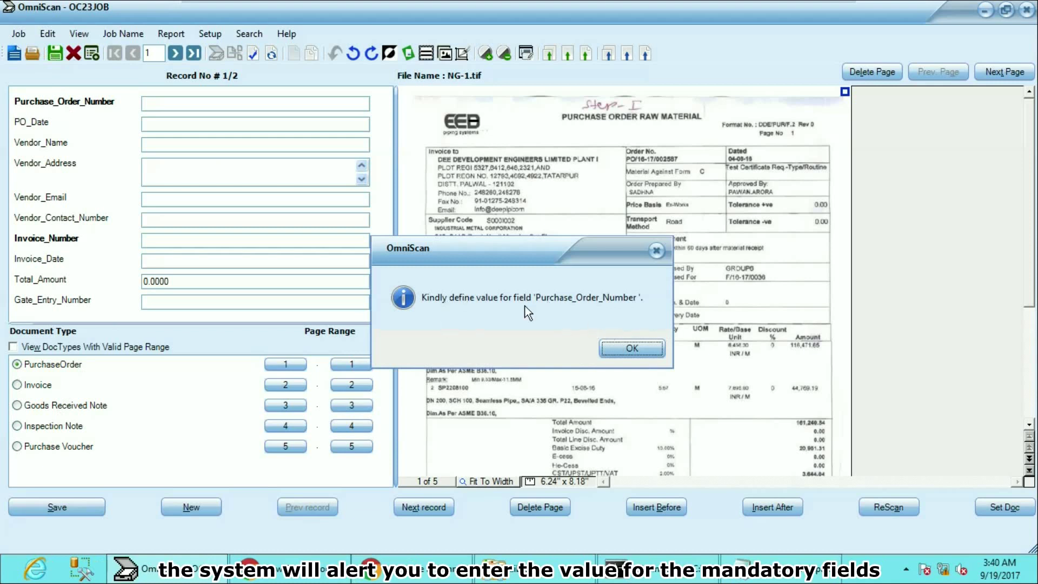
{"action": "left_click", "coordinate": [638, 355]}
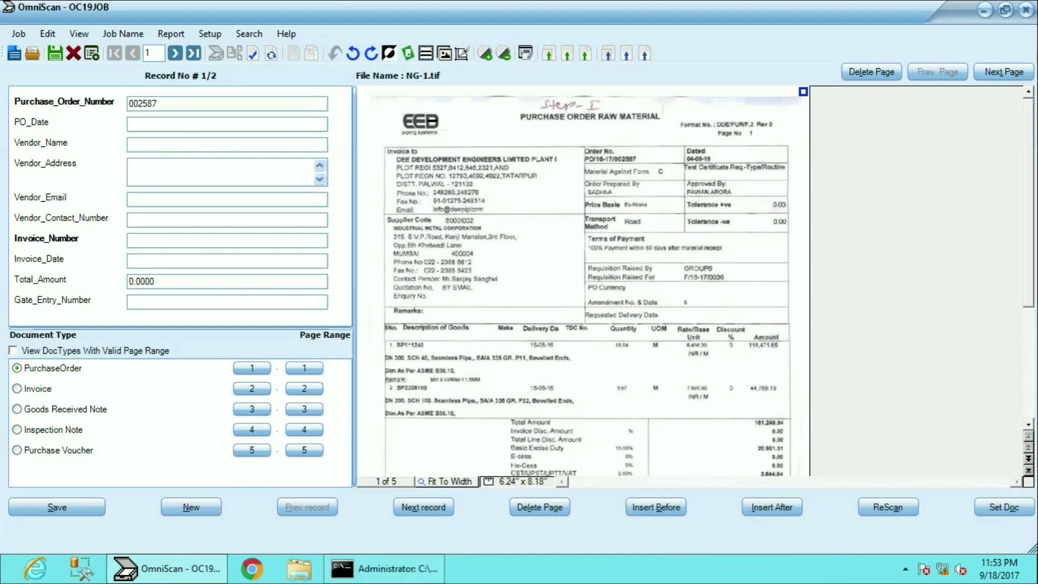
{"action": "key", "text": "F4"}
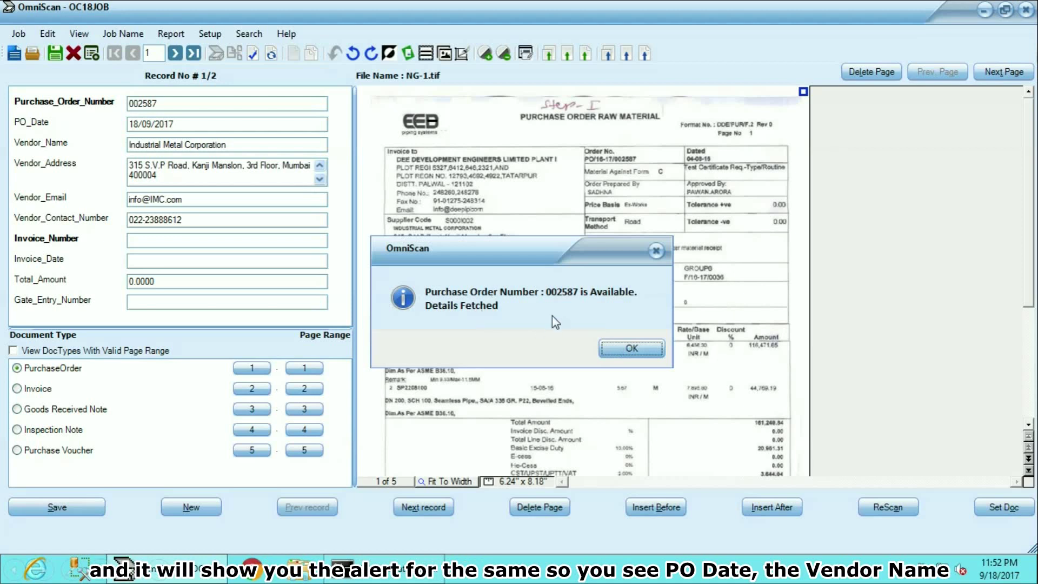
{"action": "key", "text": "Return"}
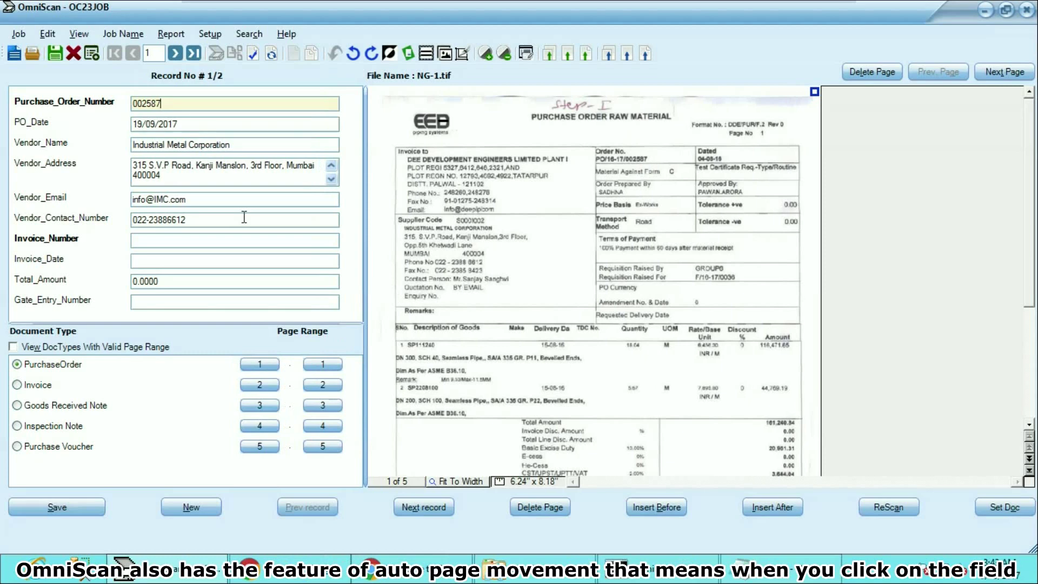
Enter invoice number 8008, invoice date 09/08/2016, total amount 124242 and gate entry number 11576 in the record
{"action": "left_click", "coordinate": [177, 241]}
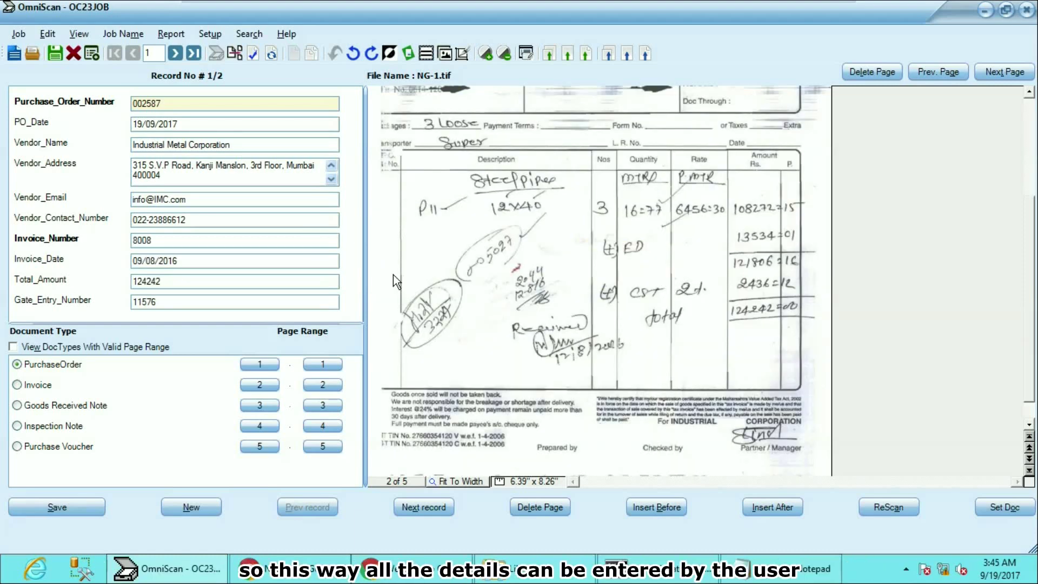
{"action": "scroll", "coordinate": [393, 275], "scroll_direction": "up", "scroll_amount": 3}
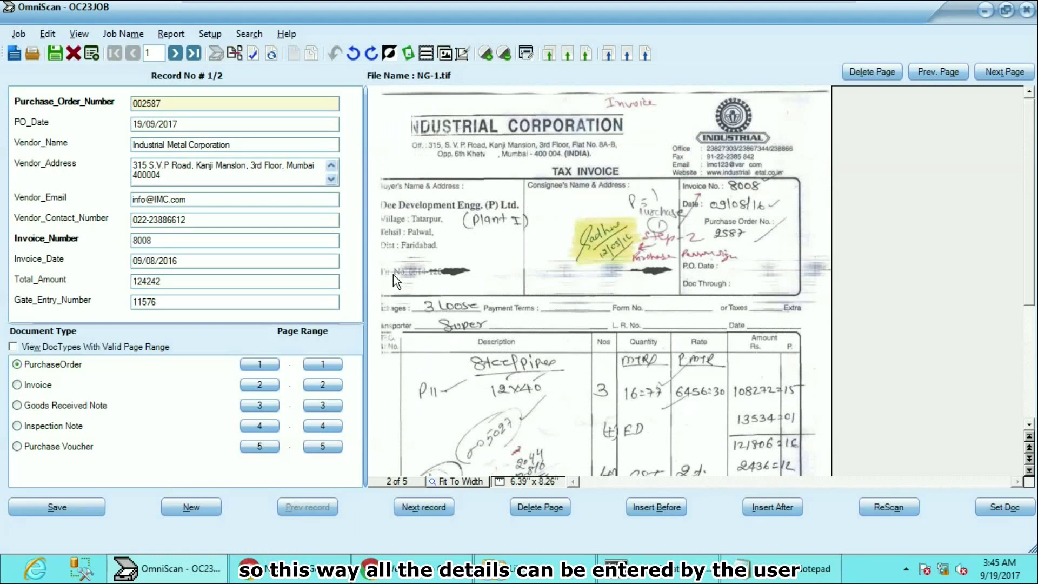
Clean up the Goods Received Note page by applying Vertical Line Removal and Noise Removal
{"action": "left_click", "coordinate": [54, 370]}
{"action": "left_click", "coordinate": [55, 400]}
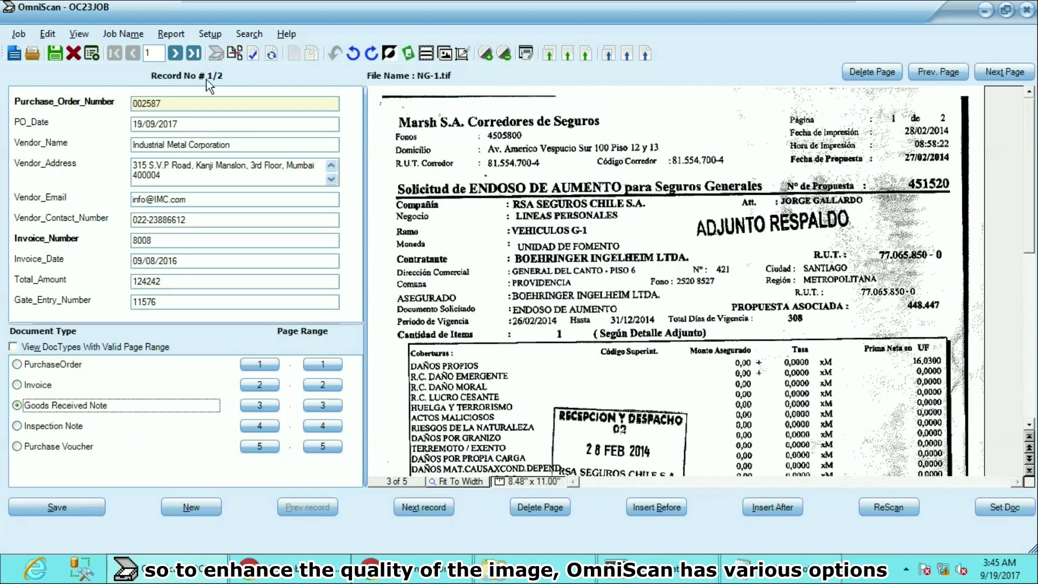
{"action": "left_click", "coordinate": [47, 34]}
{"action": "left_click", "coordinate": [123, 401]}
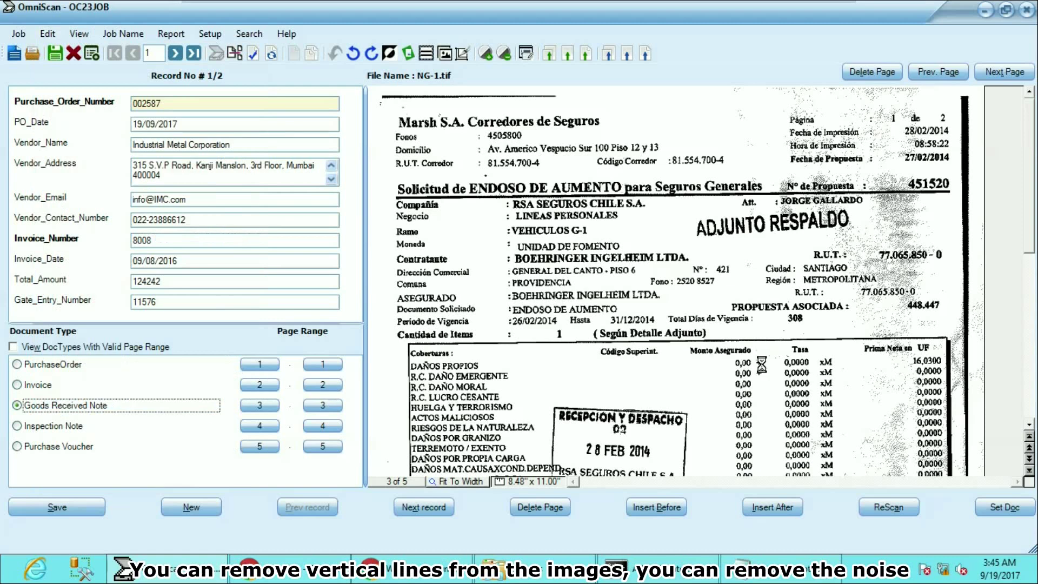
{"action": "left_click", "coordinate": [47, 34]}
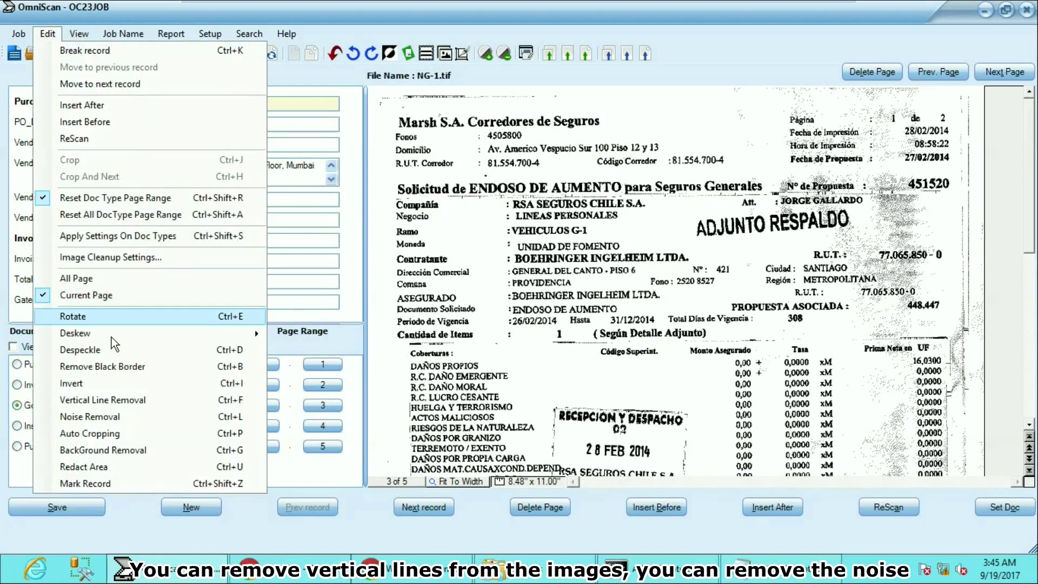
{"action": "left_click", "coordinate": [125, 414]}
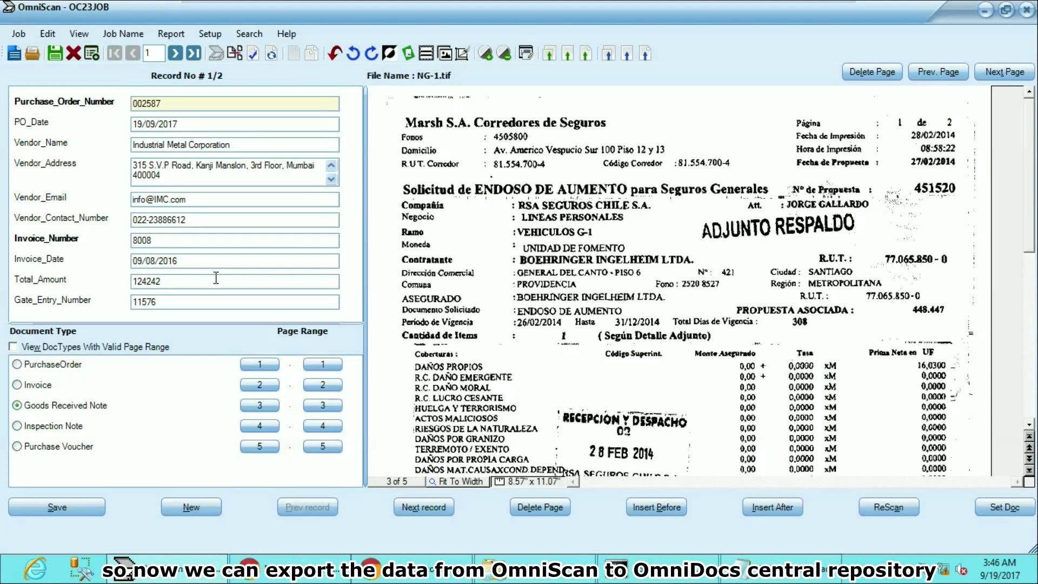
Export the scanned record with its documents to OmniDocs
{"action": "left_click", "coordinate": [19, 34]}
{"action": "mouse_move", "coordinate": [160, 242]}
{"action": "mouse_move", "coordinate": [216, 239]}
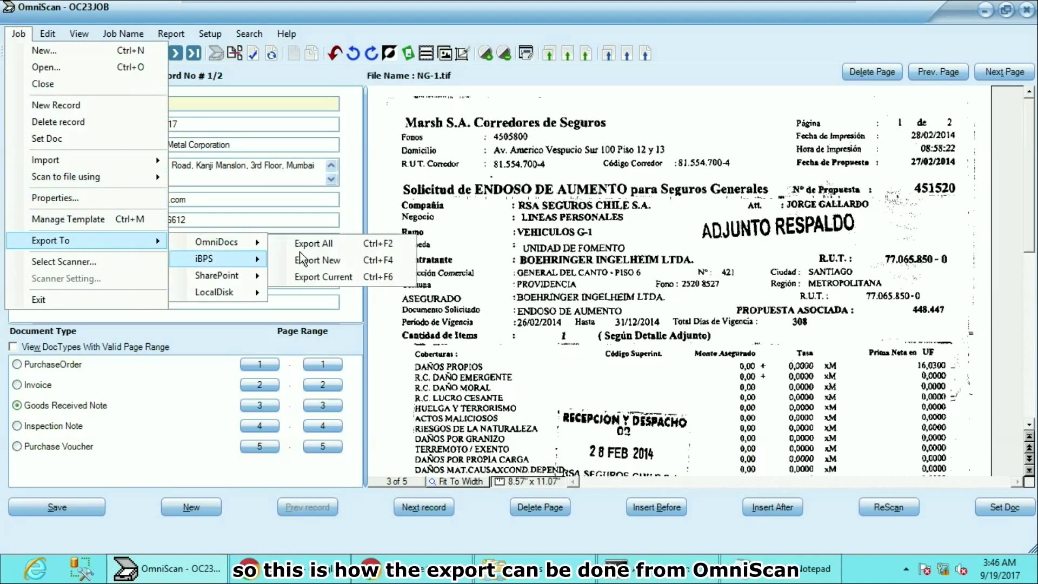
{"action": "left_click", "coordinate": [306, 233]}
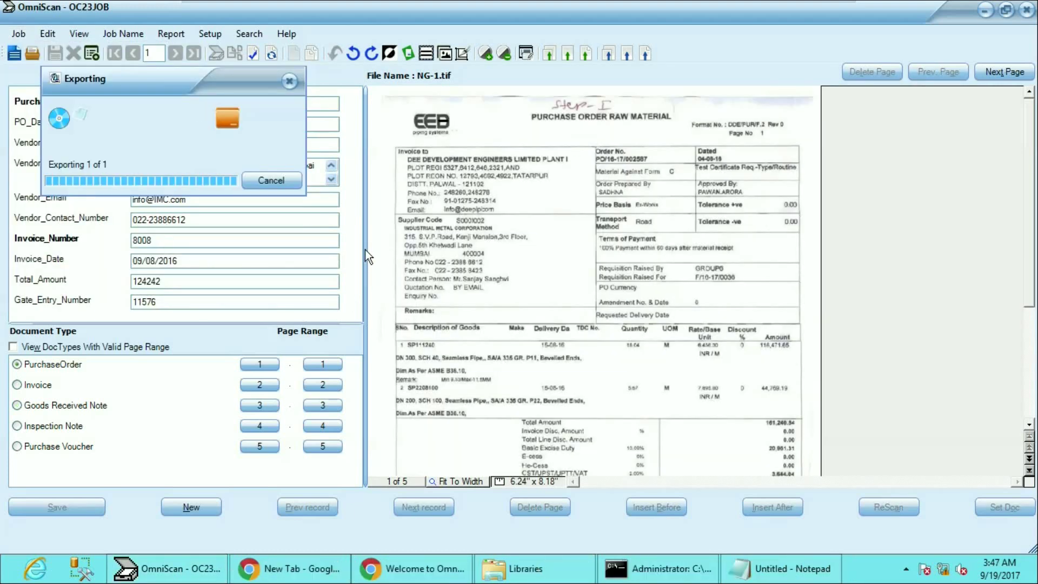
Open the export log and examine the template name, location, export dates, and start and end times
{"action": "left_click", "coordinate": [492, 346]}
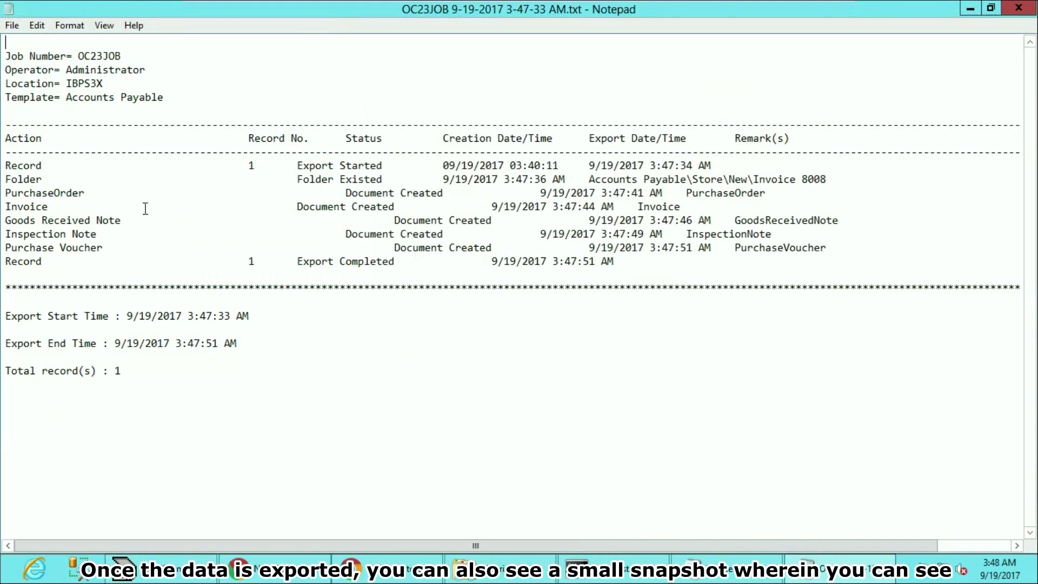
{"action": "left_click_drag", "start_coordinate": [165, 98], "coordinate": [65, 101]}
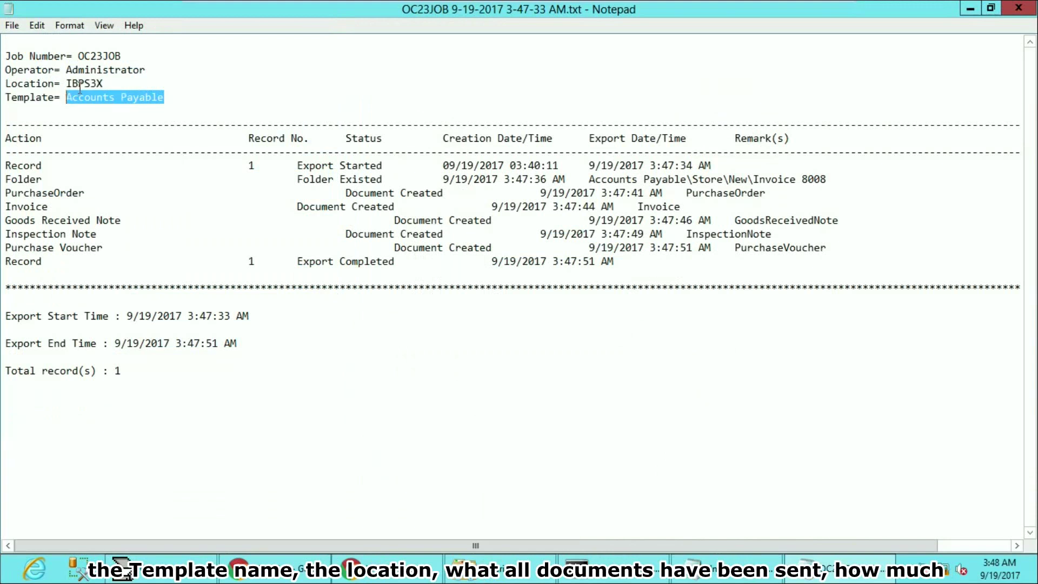
{"action": "double_click", "coordinate": [82, 84]}
{"action": "left_click_drag", "start_coordinate": [693, 166], "coordinate": [730, 256]}
{"action": "left_click_drag", "start_coordinate": [212, 317], "coordinate": [219, 342]}
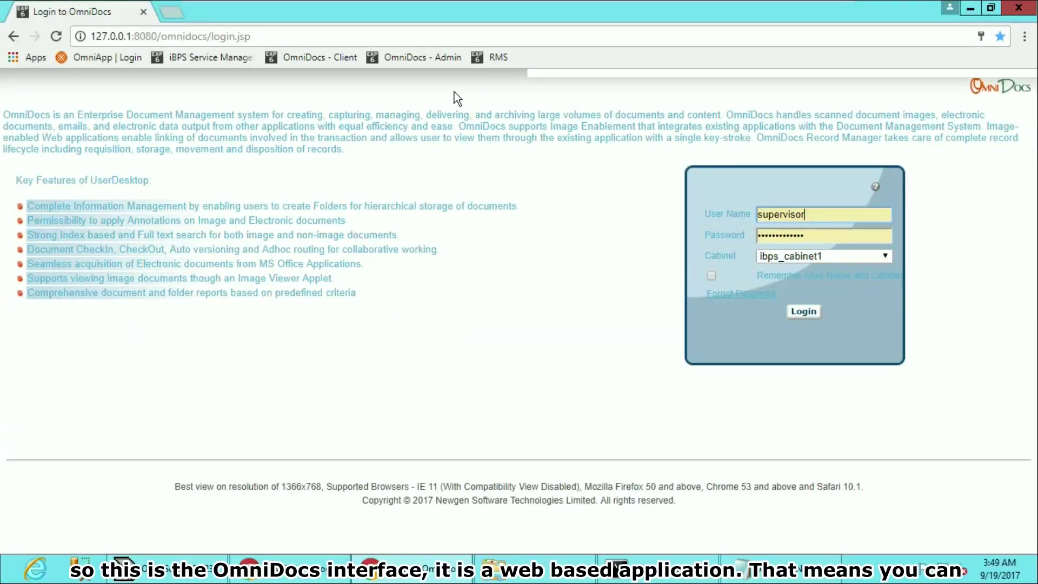
Switch to the OmniDocs web client and log in to the ibps_cabinet1 cabinet with the prefilled credentials
{"action": "left_click", "coordinate": [813, 314]}
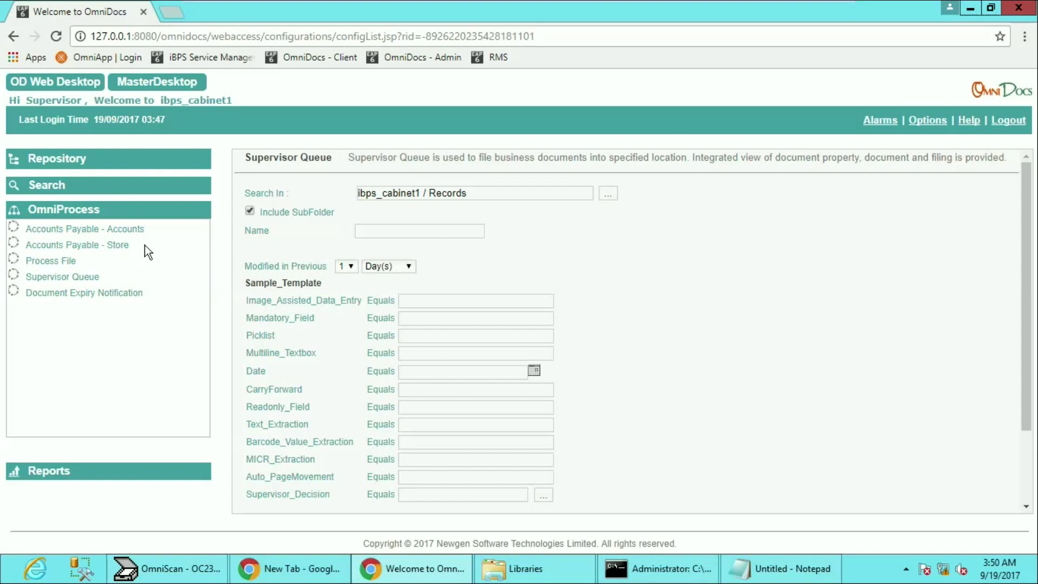
{"action": "left_click_drag", "start_coordinate": [146, 245], "coordinate": [8, 219]}
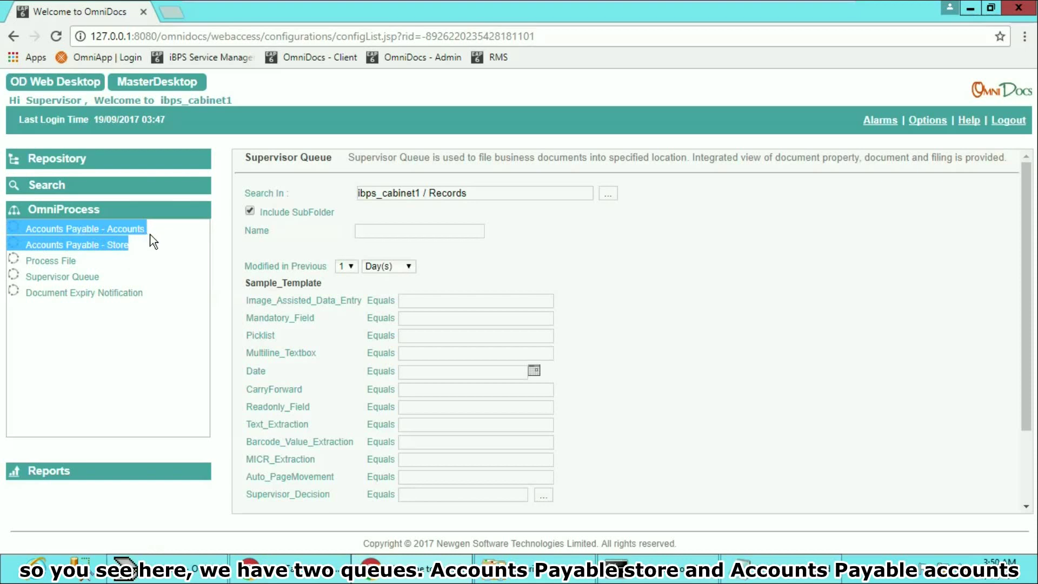
{"action": "left_click", "coordinate": [149, 210]}
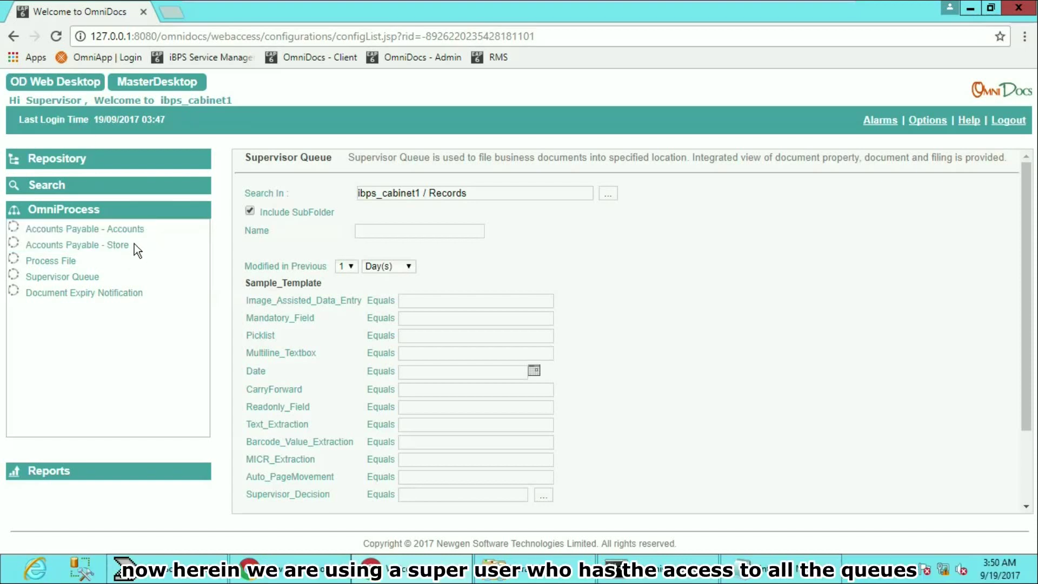
{"action": "left_click_drag", "start_coordinate": [134, 243], "coordinate": [8, 221]}
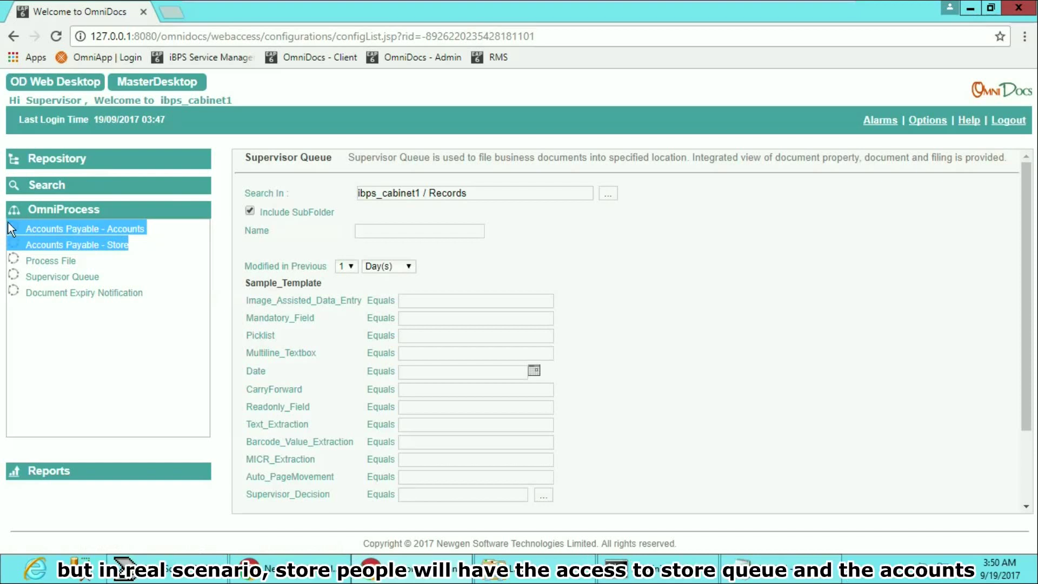
{"action": "left_click", "coordinate": [139, 240]}
{"action": "left_click_drag", "start_coordinate": [135, 244], "coordinate": [17, 248]}
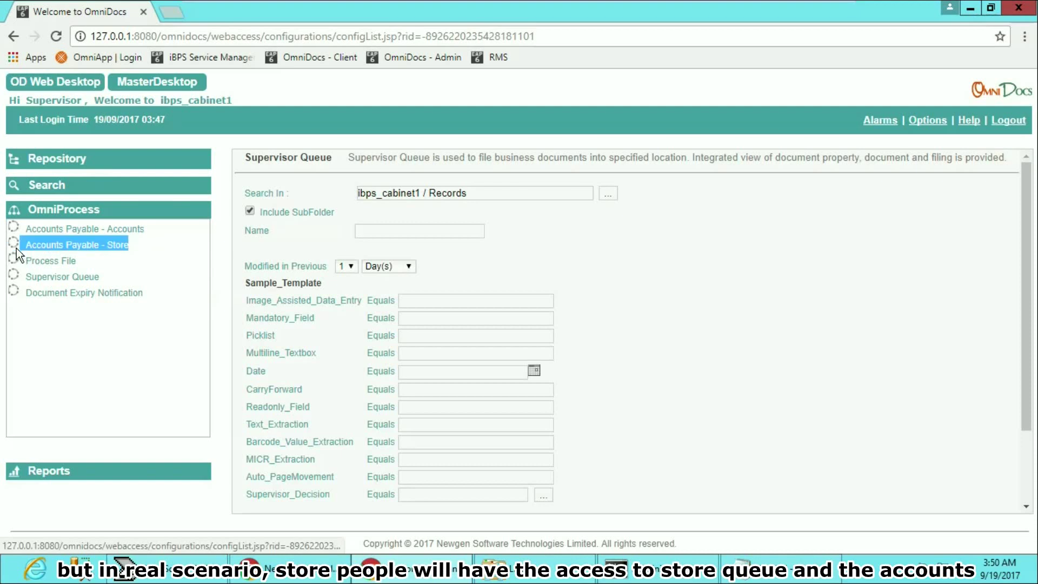
{"action": "left_click_drag", "start_coordinate": [159, 226], "coordinate": [25, 231]}
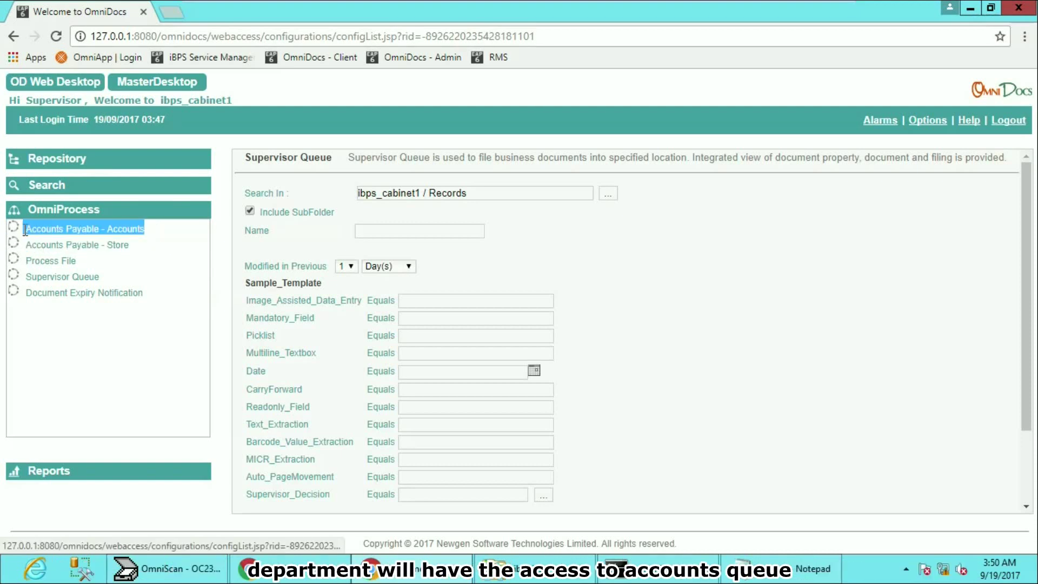
Open Invoice 8008 from the Accounts Payable - Store queue and view its Invoice and PurchaseOrder documents
{"action": "left_click", "coordinate": [126, 246]}
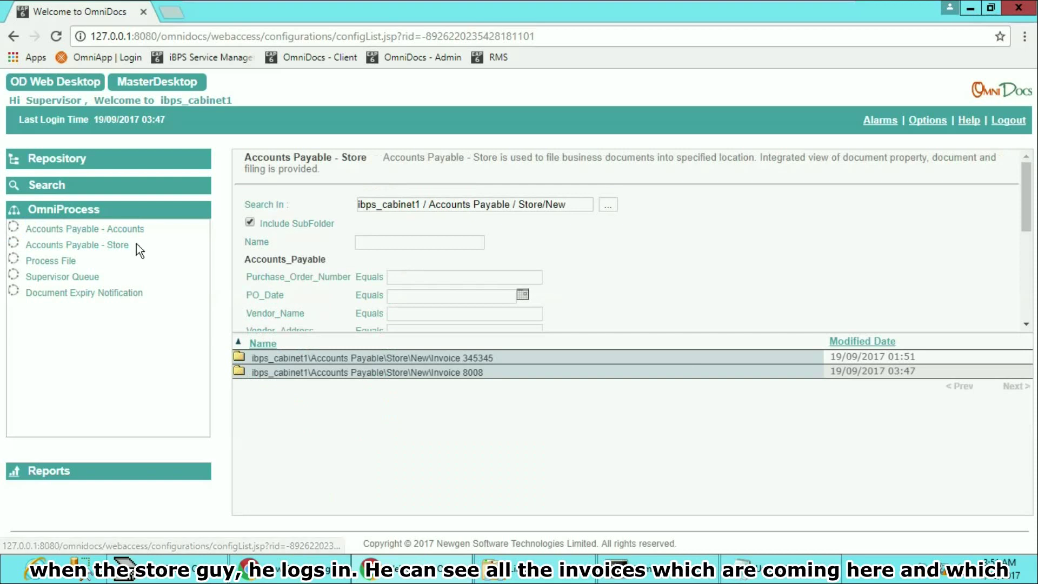
{"action": "left_click", "coordinate": [461, 375]}
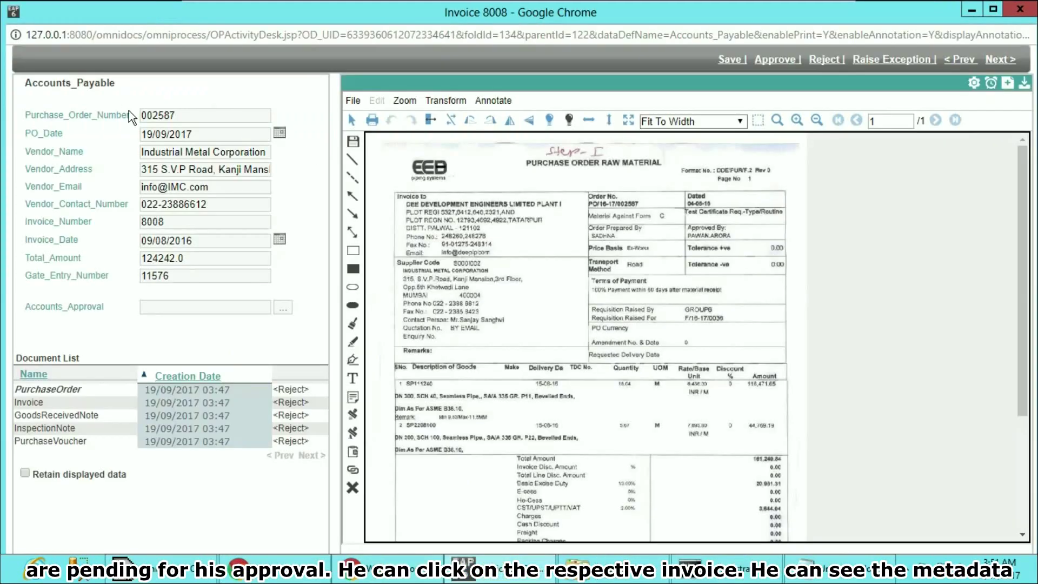
{"action": "left_click", "coordinate": [51, 405]}
{"action": "left_click", "coordinate": [65, 392]}
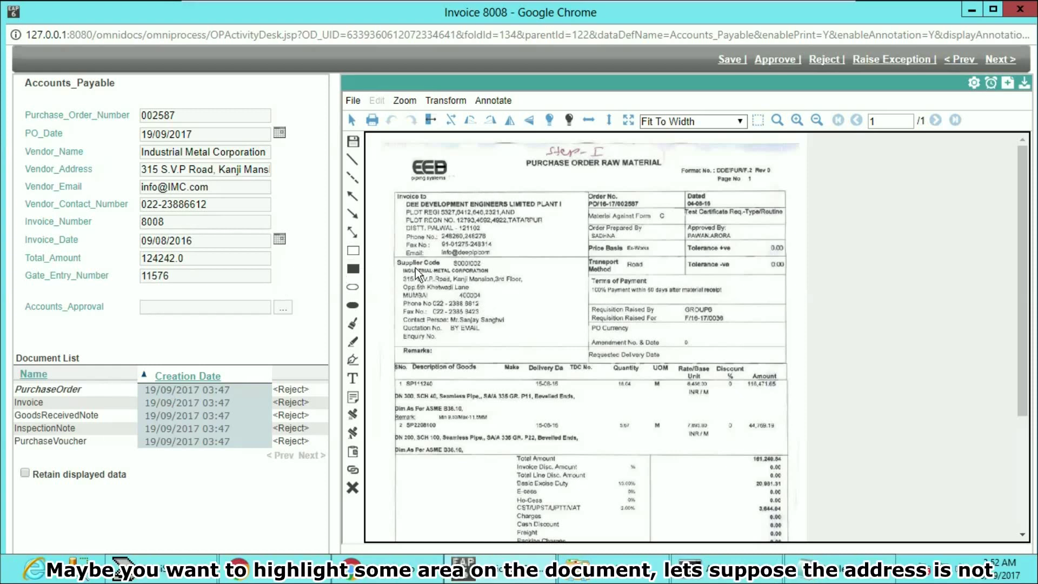
Outline the supplier address on the purchase order with a rectangle and add the note "Address not complete" beside it
{"action": "left_click_drag", "start_coordinate": [400, 266], "coordinate": [538, 294]}
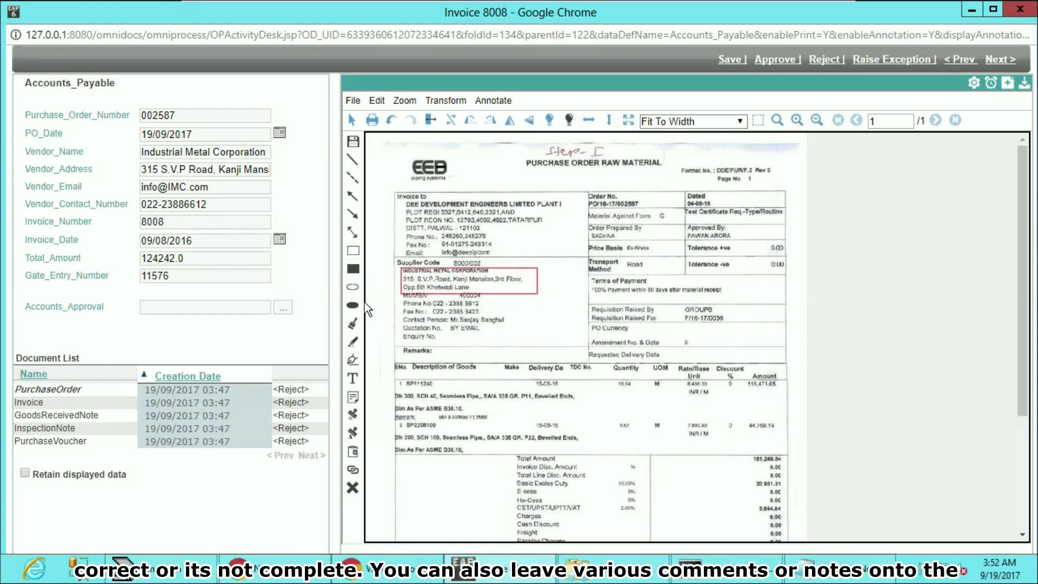
{"action": "left_click", "coordinate": [352, 396]}
{"action": "left_click", "coordinate": [500, 304]}
{"action": "type", "text": "Address not complete"}
Place the Approved stamp over the order details in the upper part of the purchase order
{"action": "left_click", "coordinate": [352, 414]}
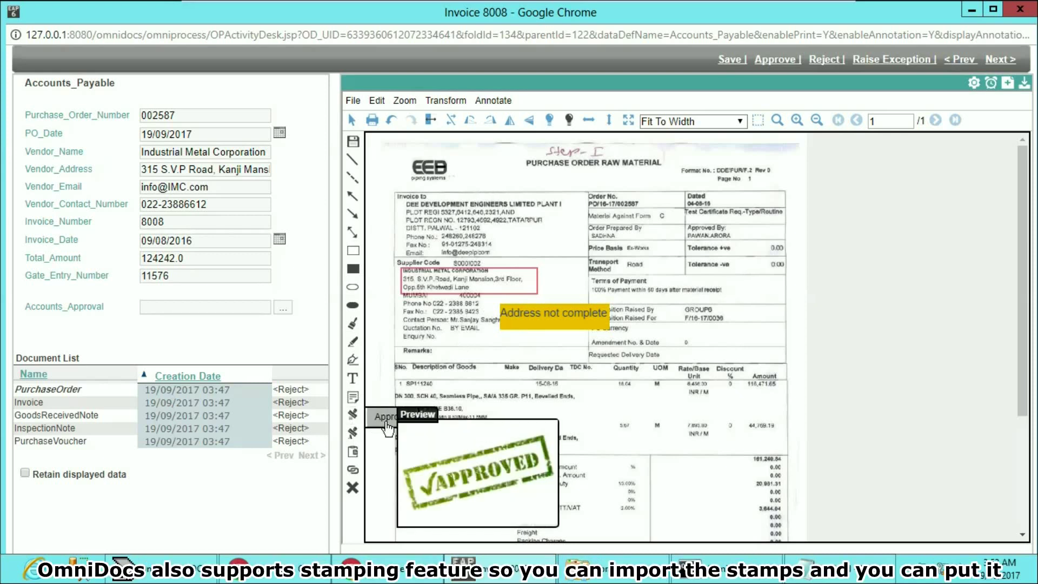
{"action": "left_click", "coordinate": [389, 427]}
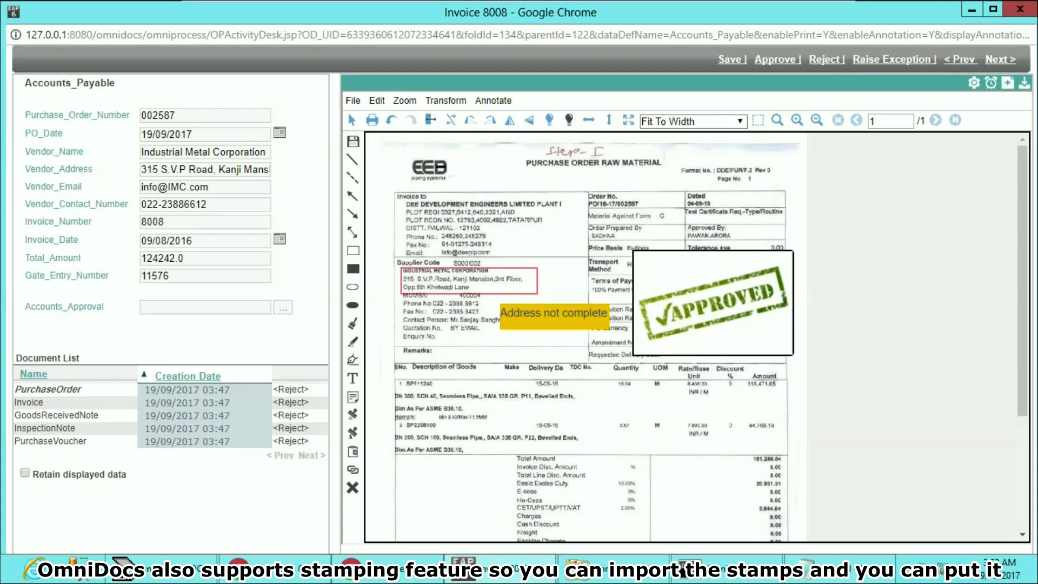
{"action": "left_click", "coordinate": [633, 174]}
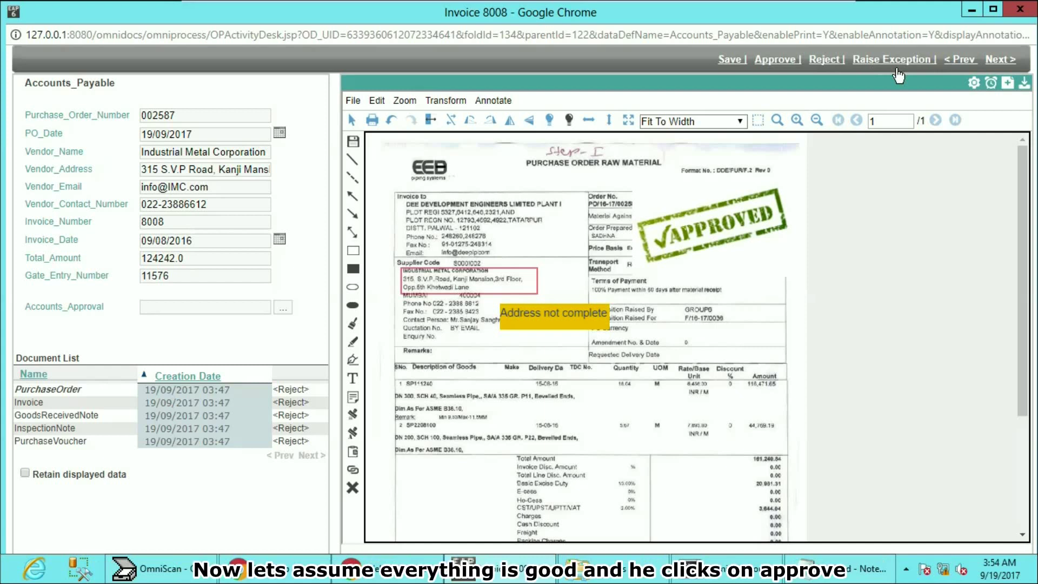
Approve Invoice 8008 to file it onward from the store queue
{"action": "left_click", "coordinate": [774, 61]}
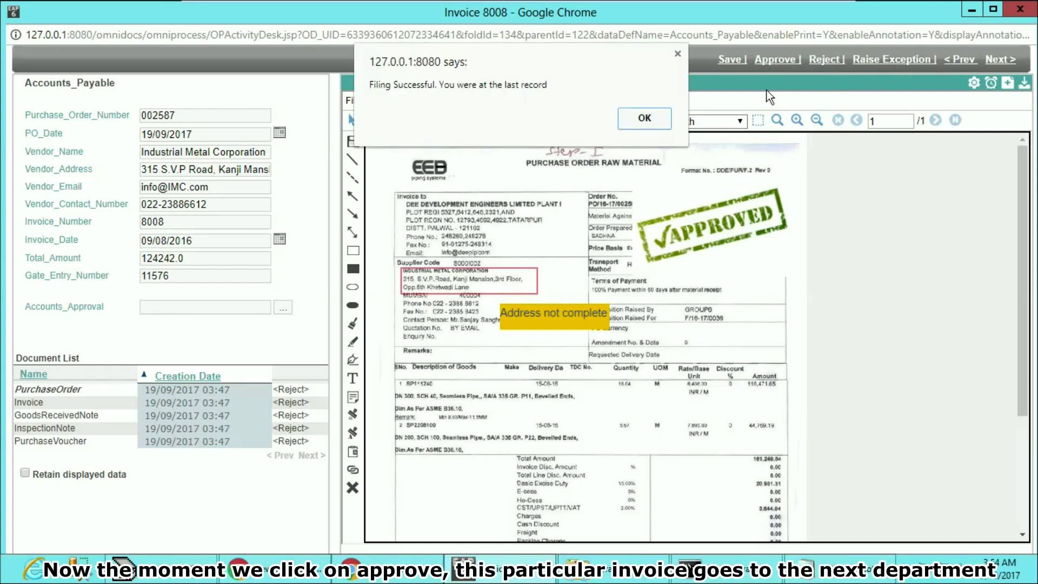
{"action": "left_click", "coordinate": [655, 118]}
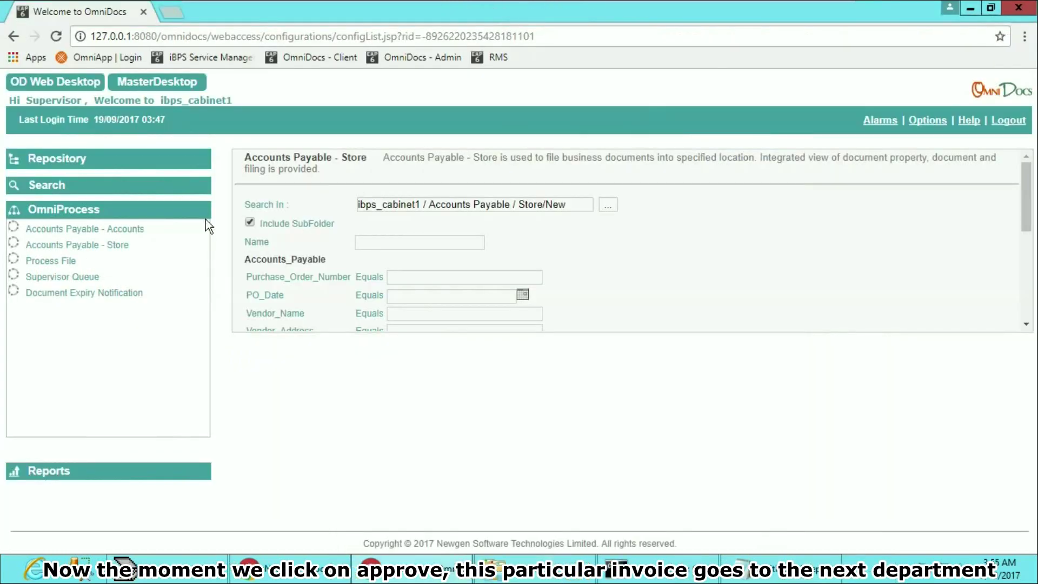
Open Invoice 8008 from the Accounts Payable - Accounts queue and set a PurchaseOrder reminder for badmin on 20 Sep 2017, commented "Release Payment on Urgent basis"
{"action": "left_click", "coordinate": [113, 230]}
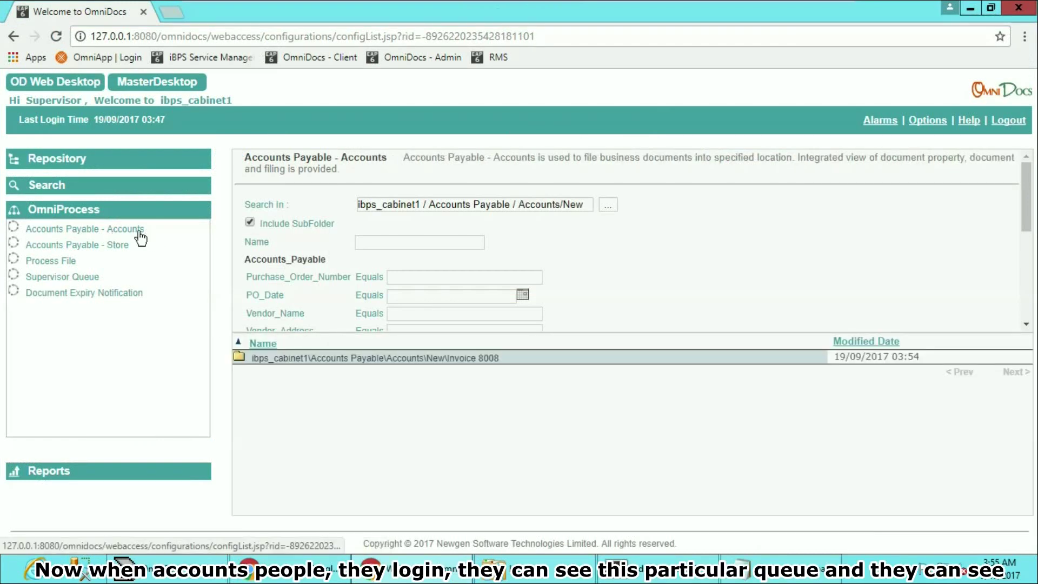
{"action": "left_click", "coordinate": [444, 359]}
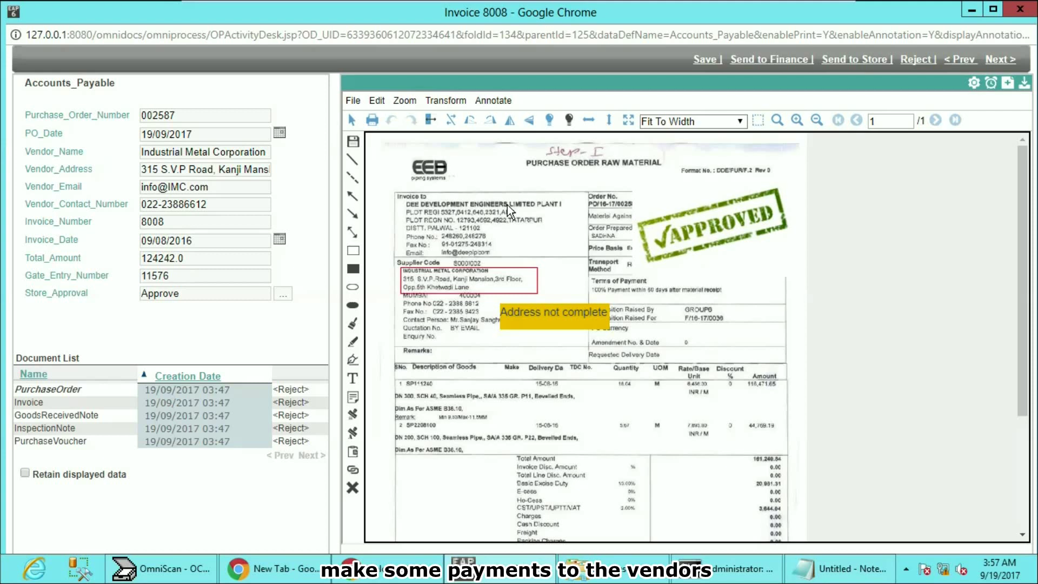
{"action": "left_click", "coordinate": [992, 84]}
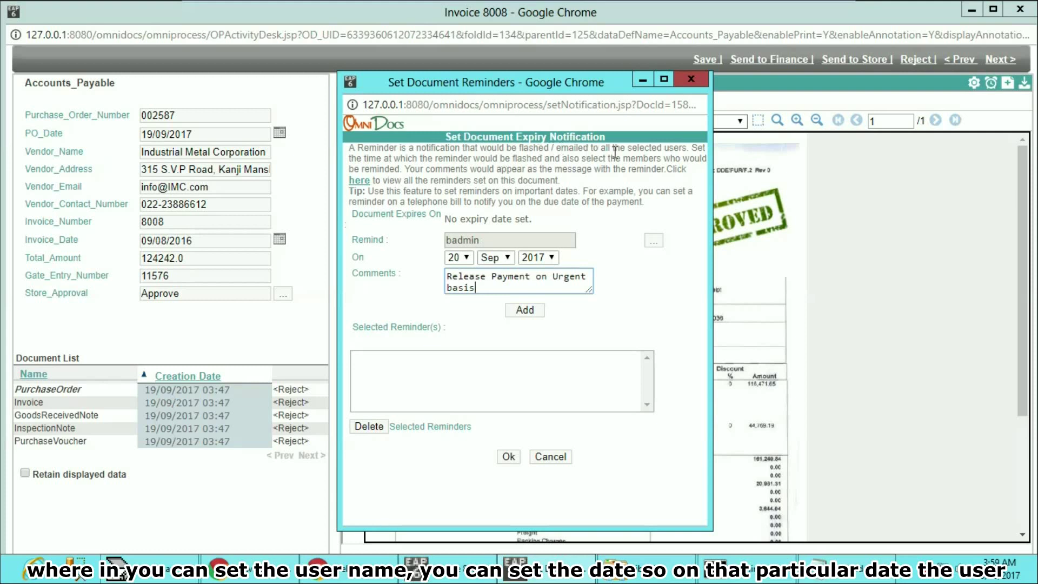
{"action": "left_click", "coordinate": [524, 313]}
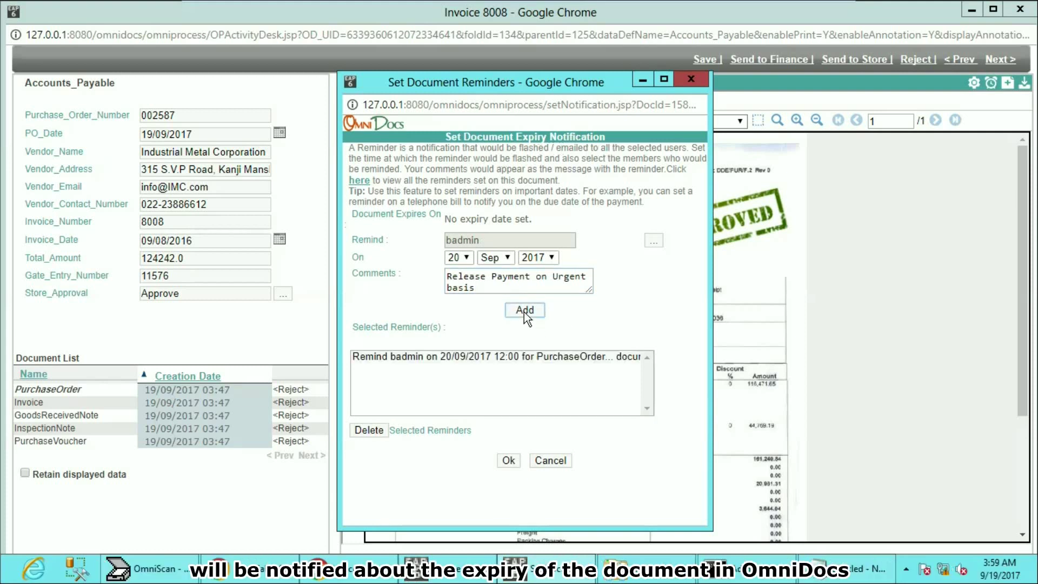
{"action": "left_click", "coordinate": [508, 461]}
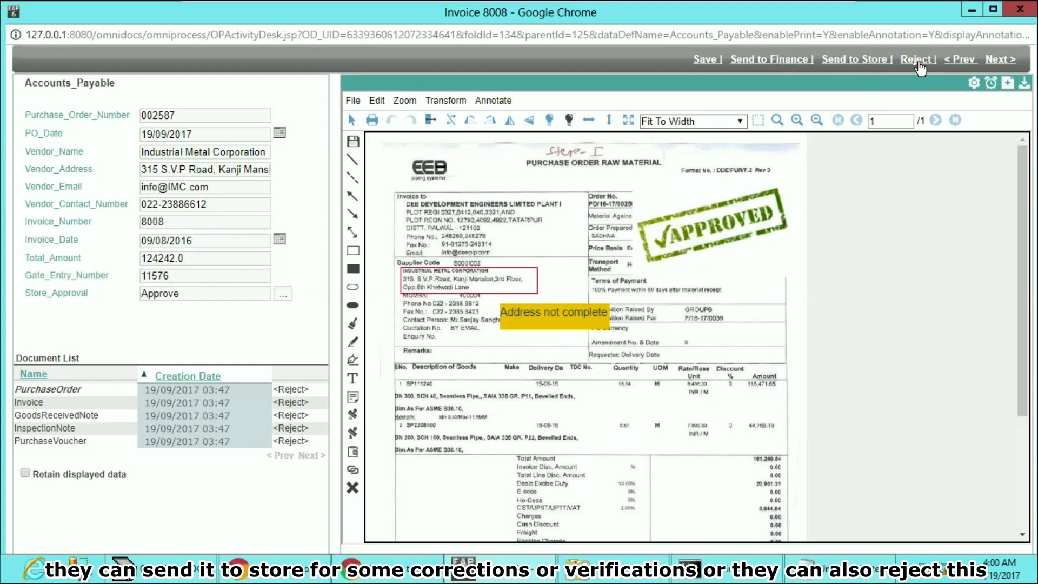
Send Invoice 8008 from the accounts queue to Finance
{"action": "left_click", "coordinate": [789, 61]}
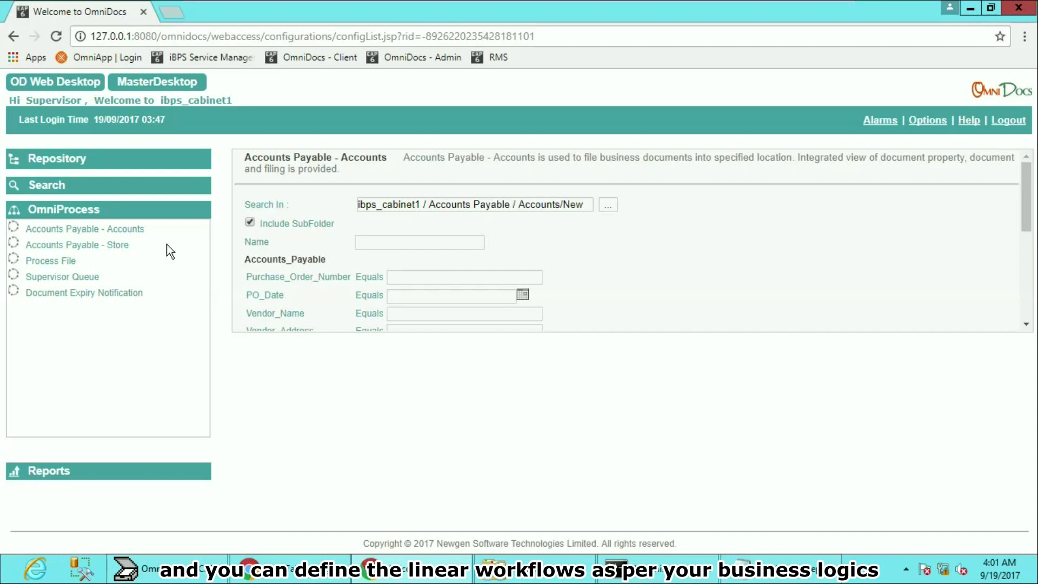
Bring up the document search form and choose the Accounts_Payable data class for its criteria
{"action": "left_click", "coordinate": [201, 185]}
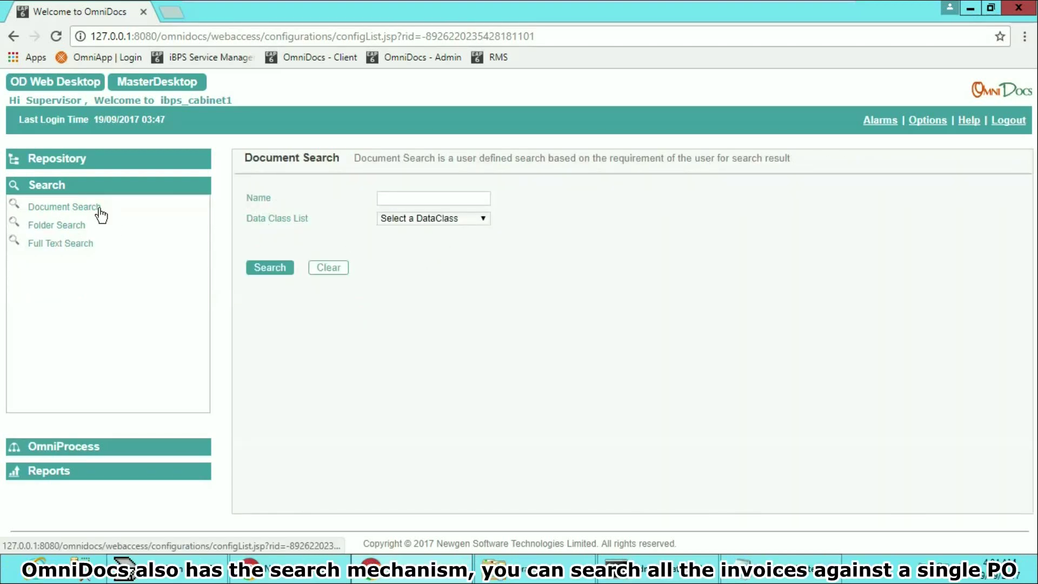
{"action": "left_click", "coordinate": [463, 228]}
{"action": "left_click", "coordinate": [334, 202]}
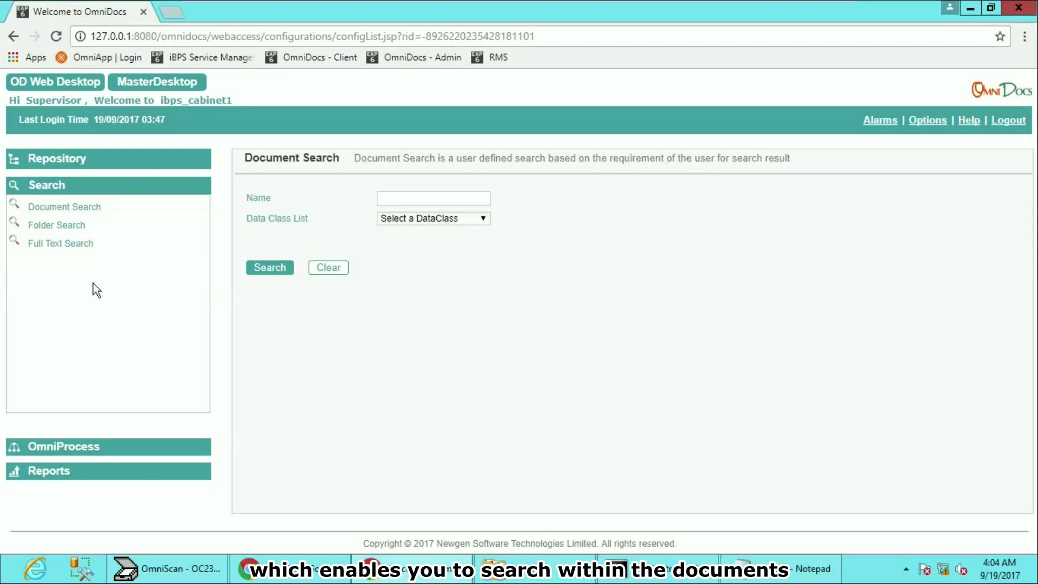
{"action": "left_click", "coordinate": [462, 218]}
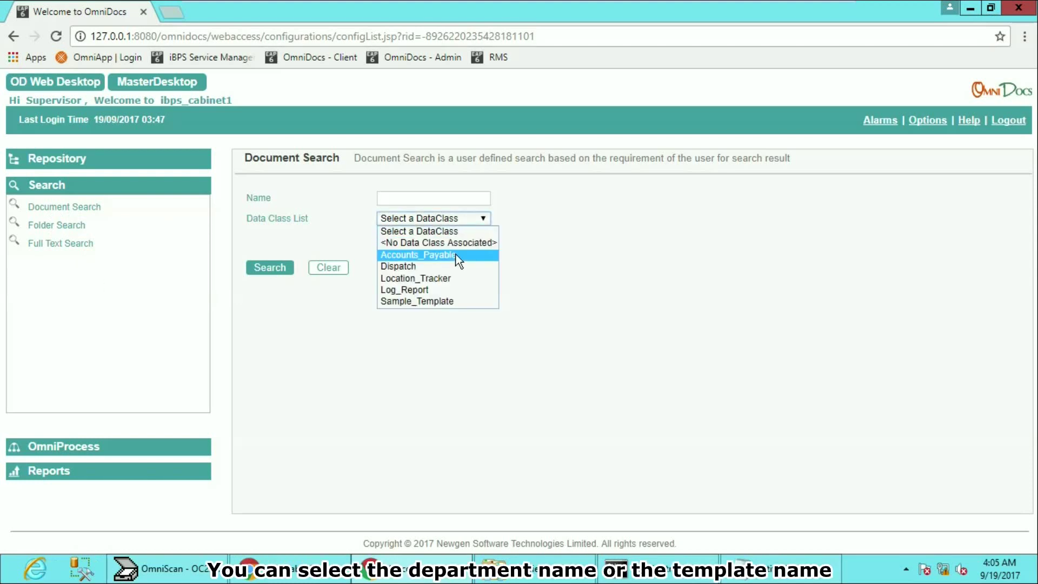
{"action": "left_click", "coordinate": [456, 254]}
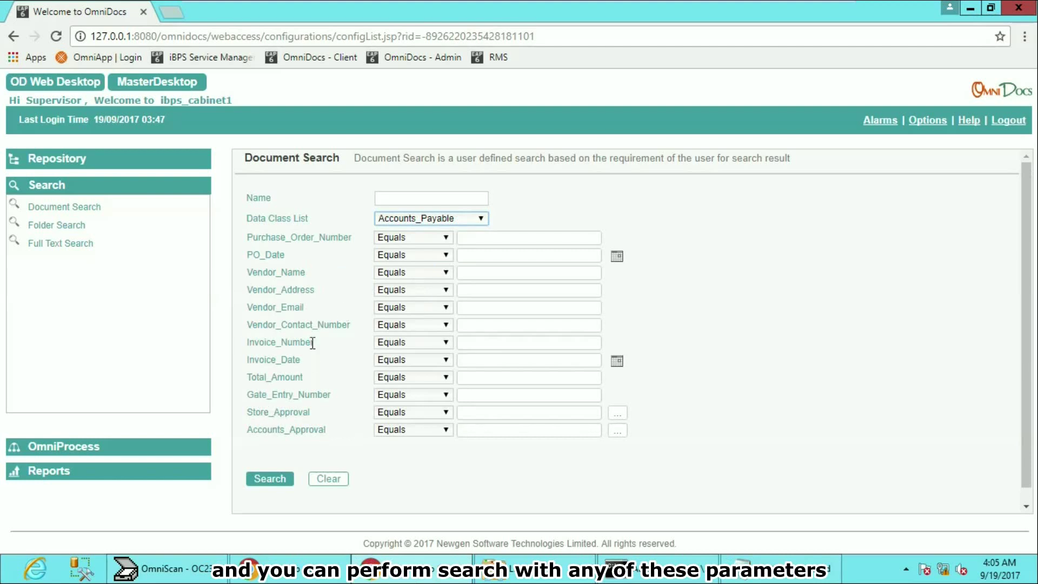
Search the Accounts_Payable documents with the wildcard invoice number 80* and review the option for saving the search condition
{"action": "left_click", "coordinate": [486, 346]}
{"action": "type", "text": "8008"}
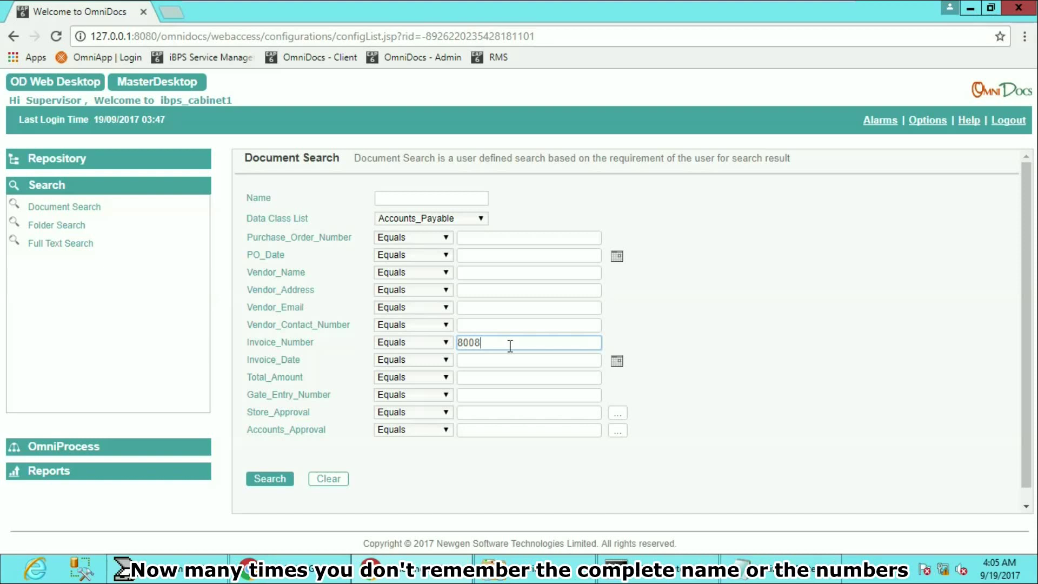
{"action": "key", "text": "BackSpace"}
{"action": "key", "text": "BackSpace"}
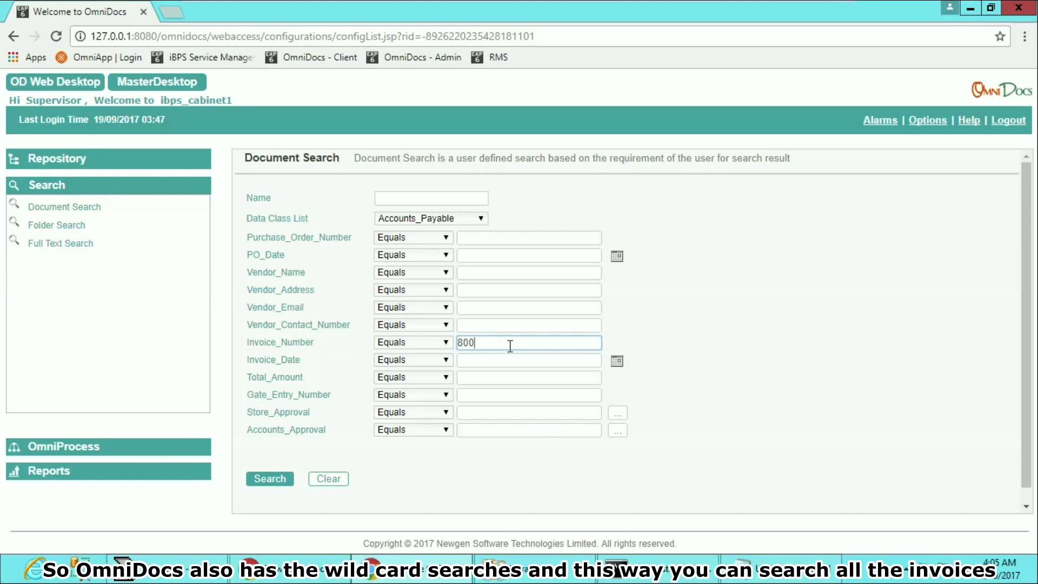
{"action": "type", "text": "*"}
{"action": "left_click", "coordinate": [287, 476]}
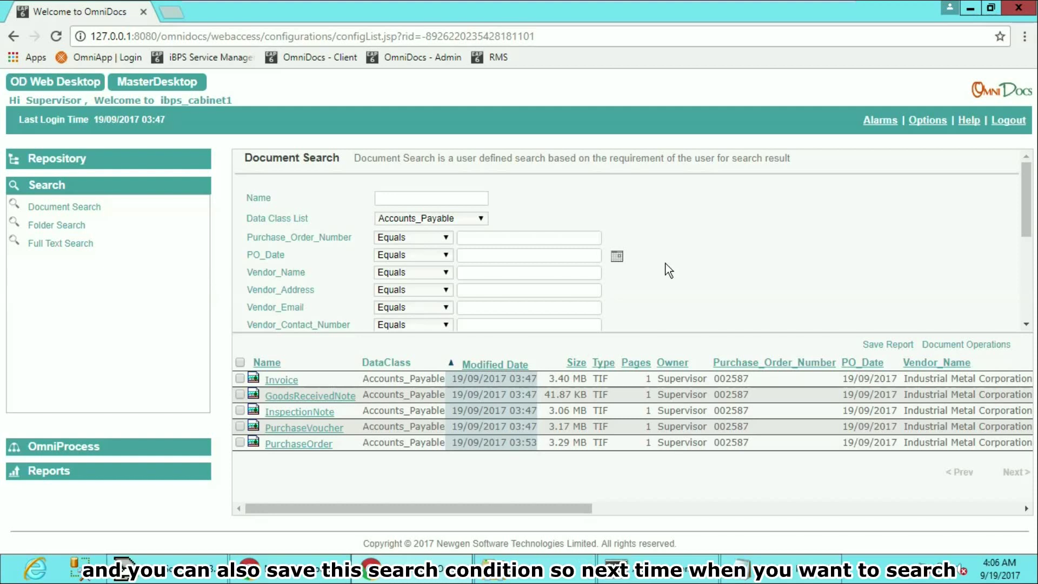
{"action": "scroll", "coordinate": [667, 265], "scroll_direction": "down", "scroll_amount": 5}
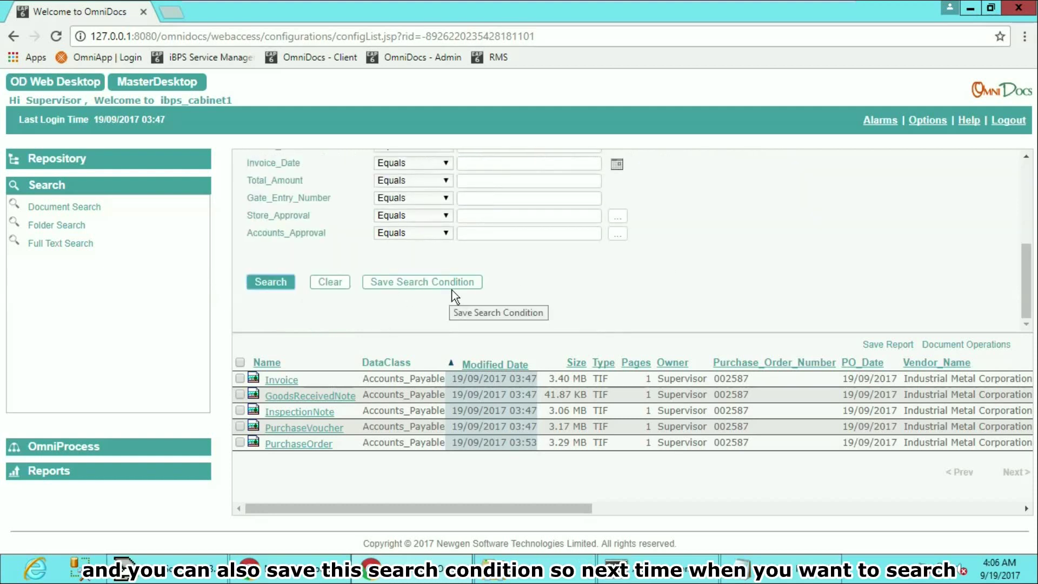
{"action": "scroll", "coordinate": [637, 298], "scroll_direction": "up", "scroll_amount": 2}
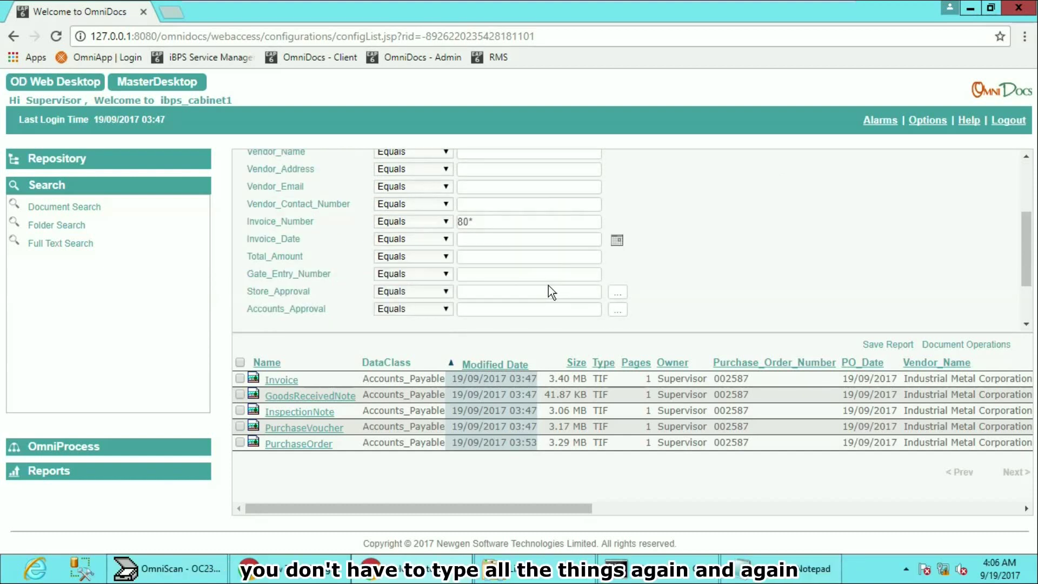
{"action": "scroll", "coordinate": [548, 285], "scroll_direction": "up", "scroll_amount": 3}
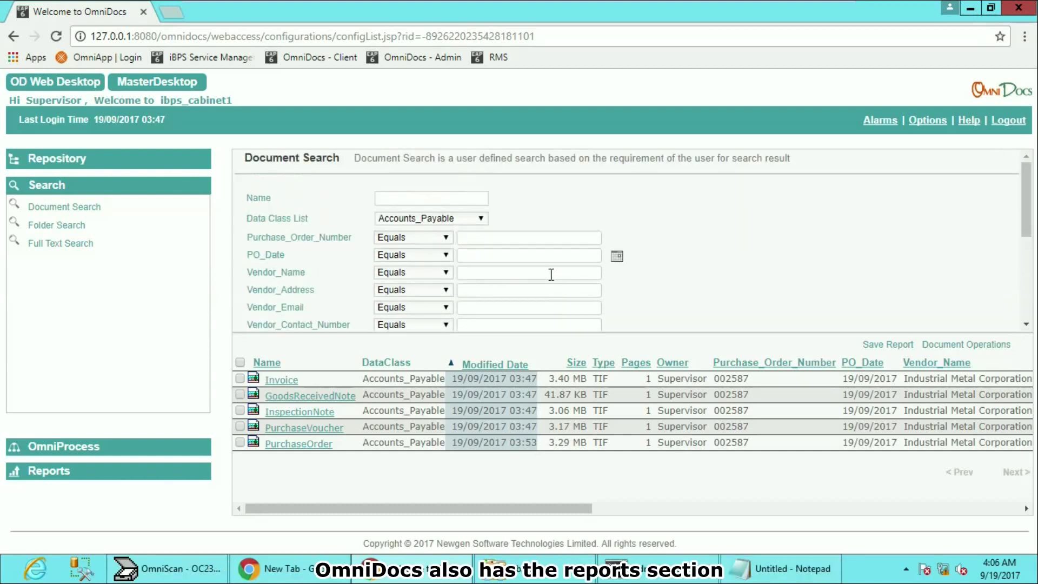
Generate the Approved Invoices report for Accounts Payable and export its results
{"action": "left_click", "coordinate": [45, 470]}
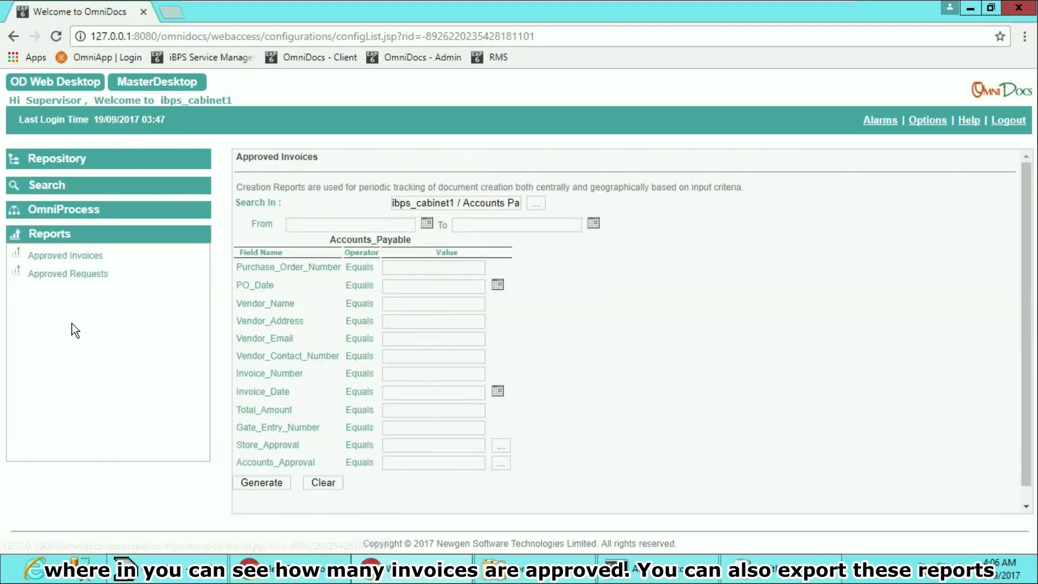
{"action": "left_click", "coordinate": [81, 256]}
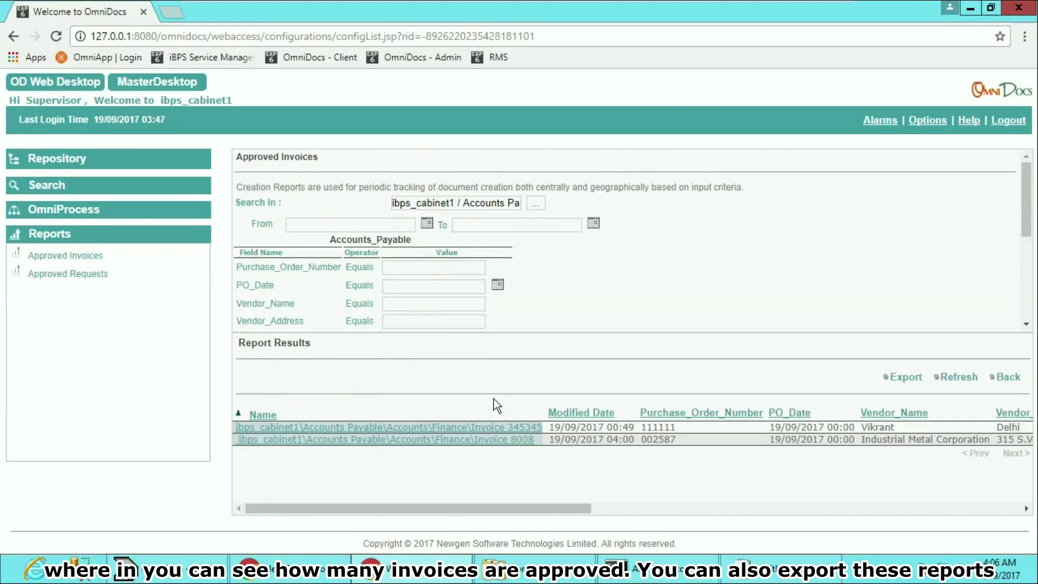
{"action": "left_click", "coordinate": [903, 377]}
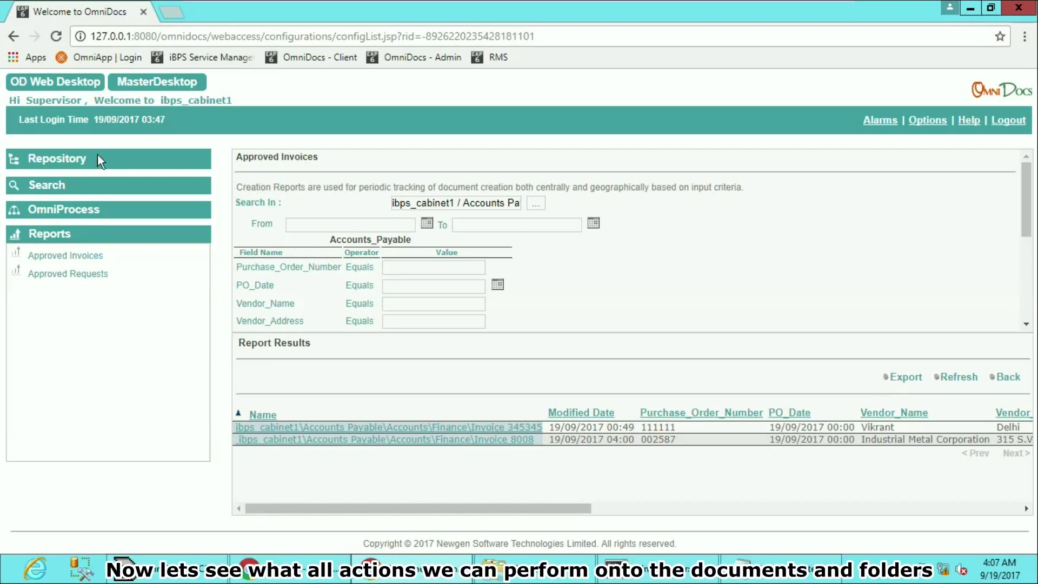
Open the Invoice 8008 folder under Accounts Payable/Accounts/Finance in the repository and view the option for uploading multiple documents
{"action": "left_click", "coordinate": [76, 162]}
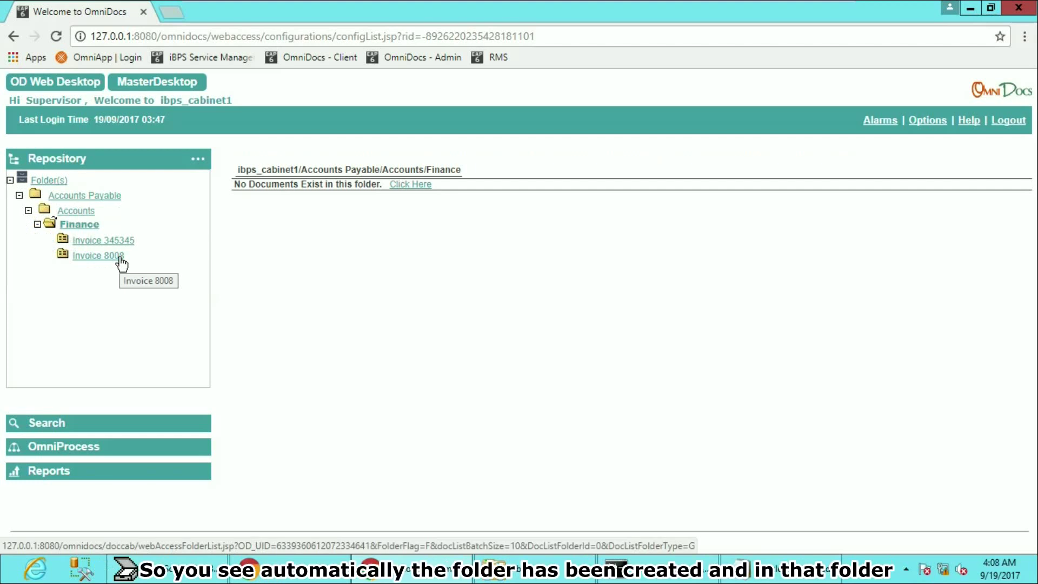
{"action": "left_click", "coordinate": [120, 258]}
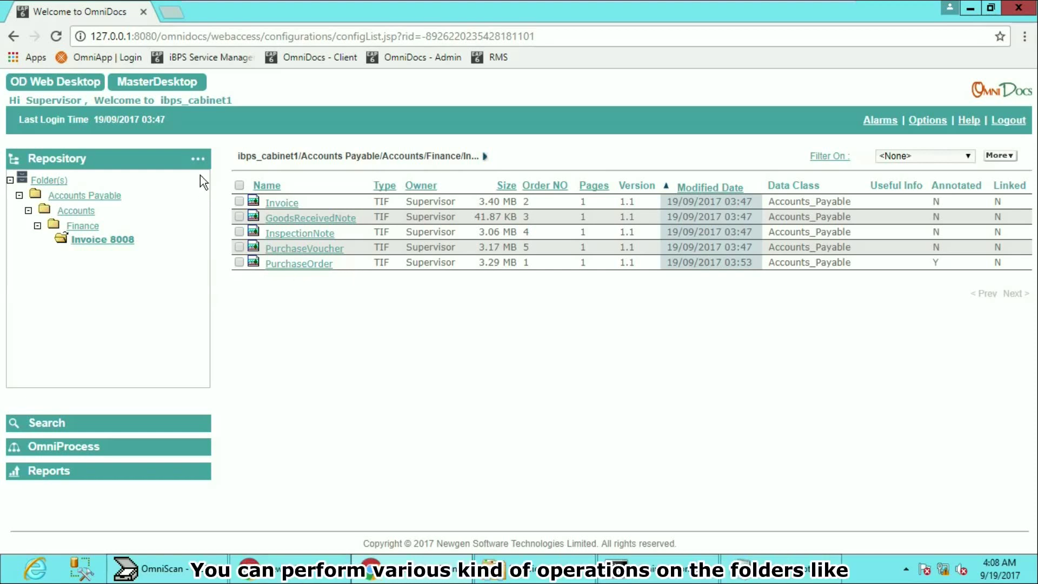
{"action": "left_click", "coordinate": [197, 158]}
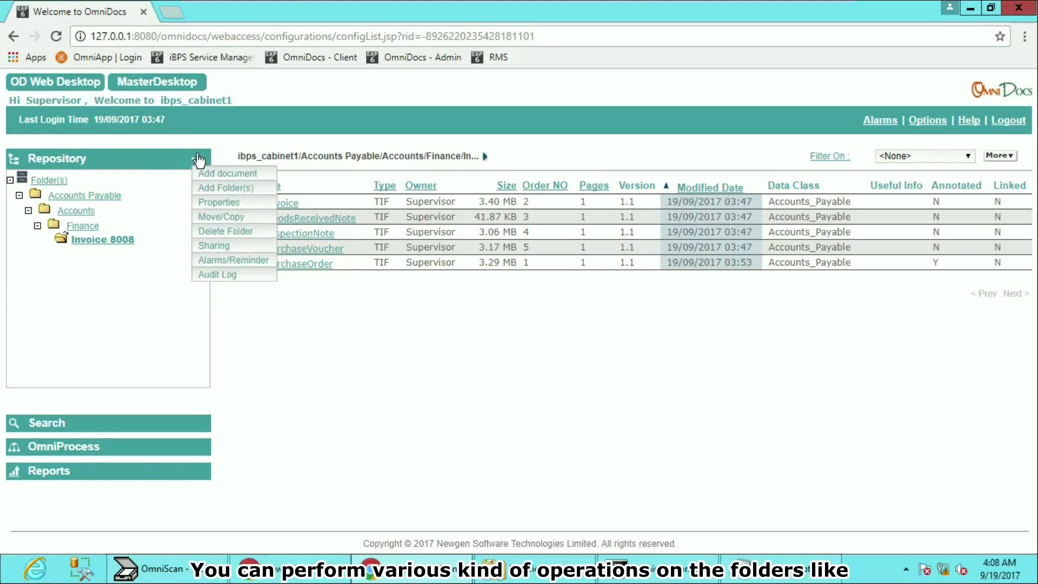
{"action": "left_click", "coordinate": [224, 175]}
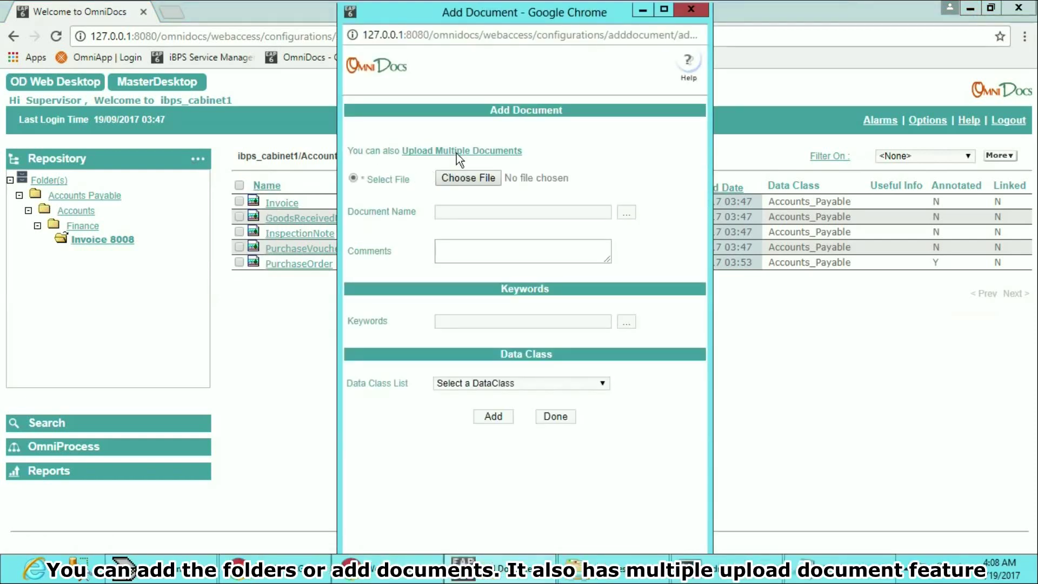
{"action": "left_click", "coordinate": [457, 154]}
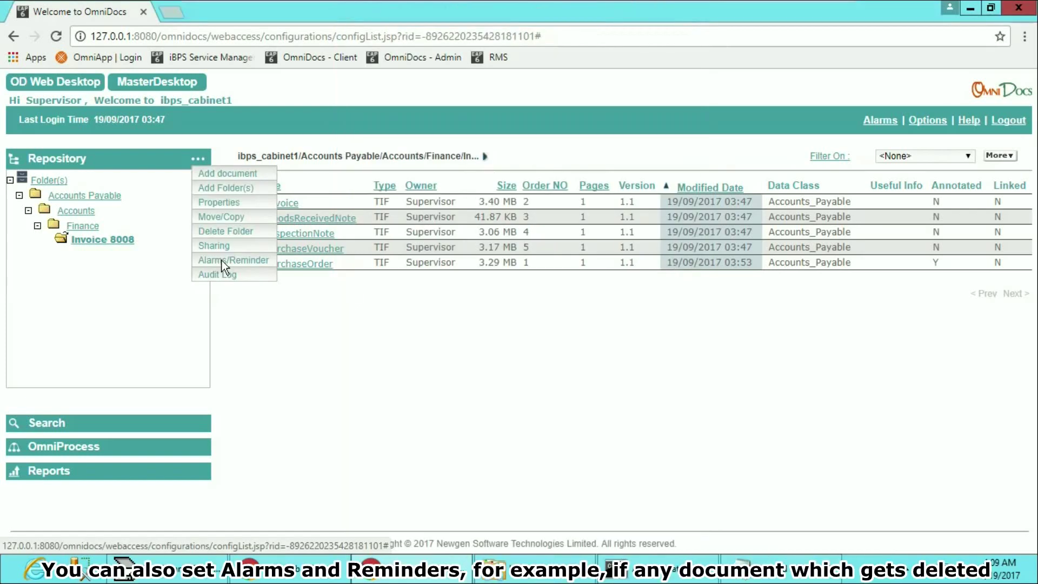
Add an alarm on the Invoice 8008 folder notifying badmin on the Document Deleted event, and view the folder's reminder settings
{"action": "left_click", "coordinate": [223, 266]}
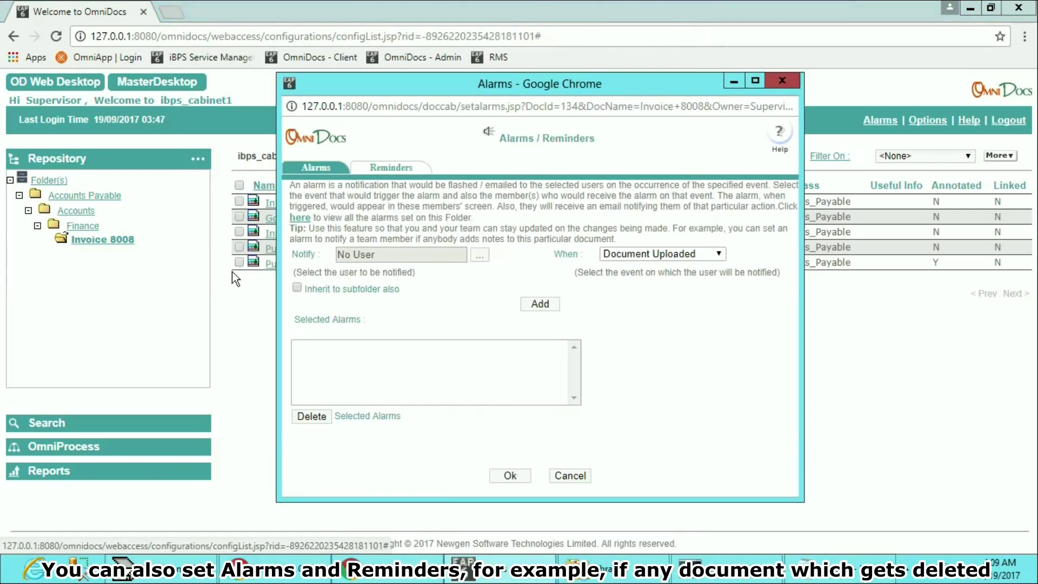
{"action": "left_click", "coordinate": [686, 254]}
{"action": "left_click", "coordinate": [689, 284]}
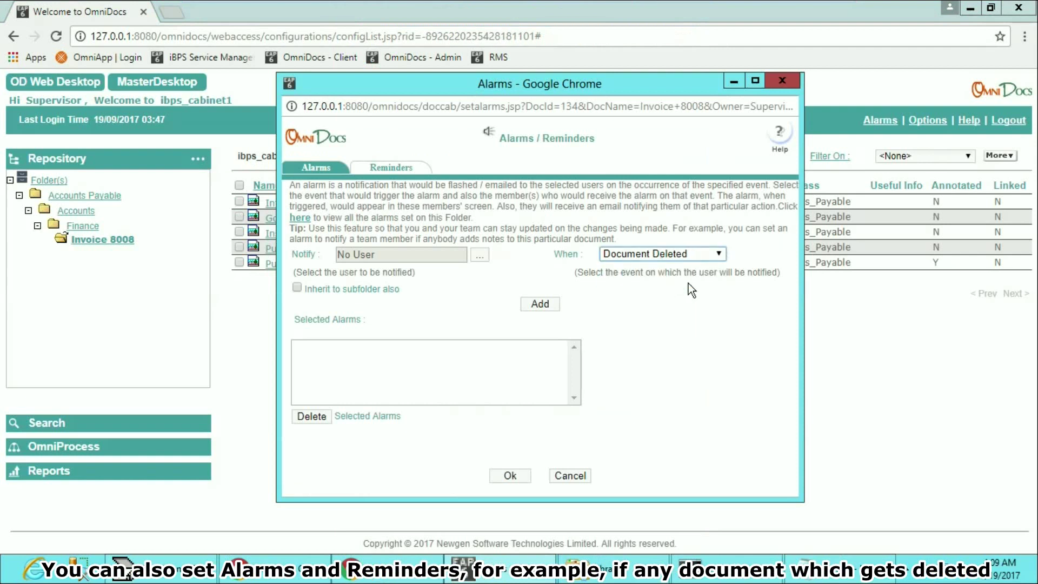
{"action": "left_click", "coordinate": [481, 255]}
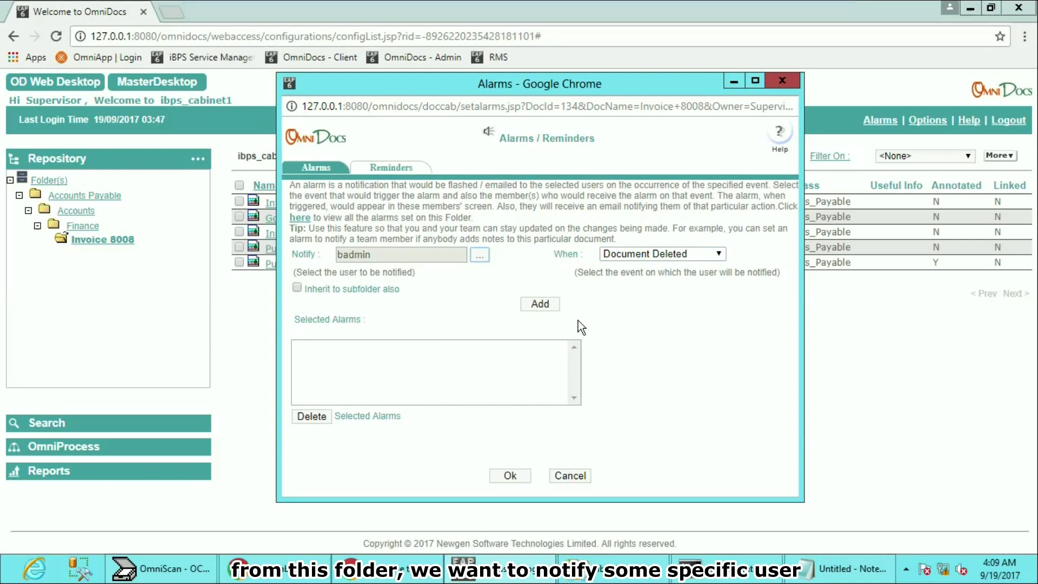
{"action": "left_click", "coordinate": [541, 304]}
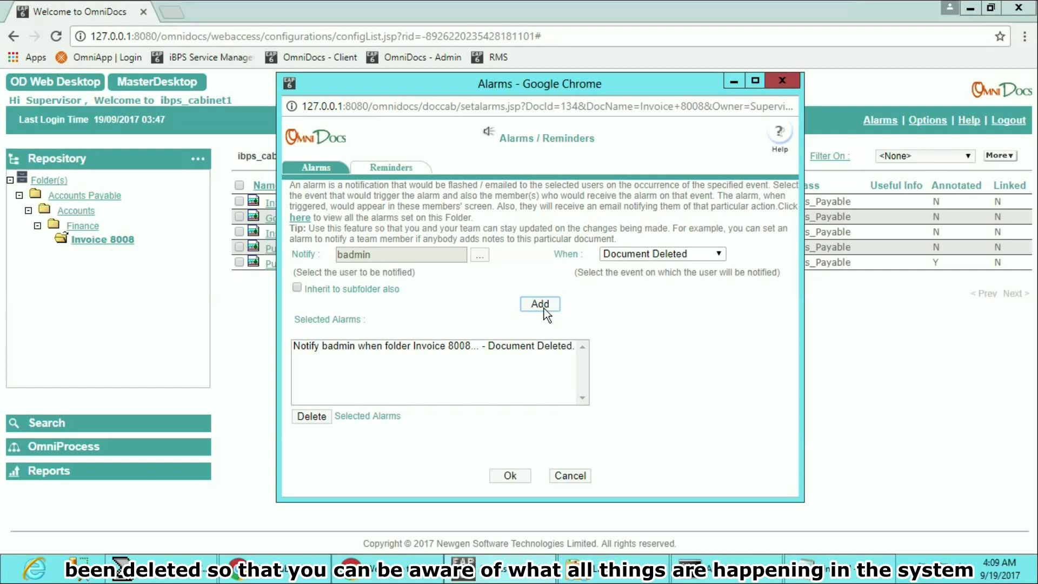
{"action": "left_click", "coordinate": [391, 167]}
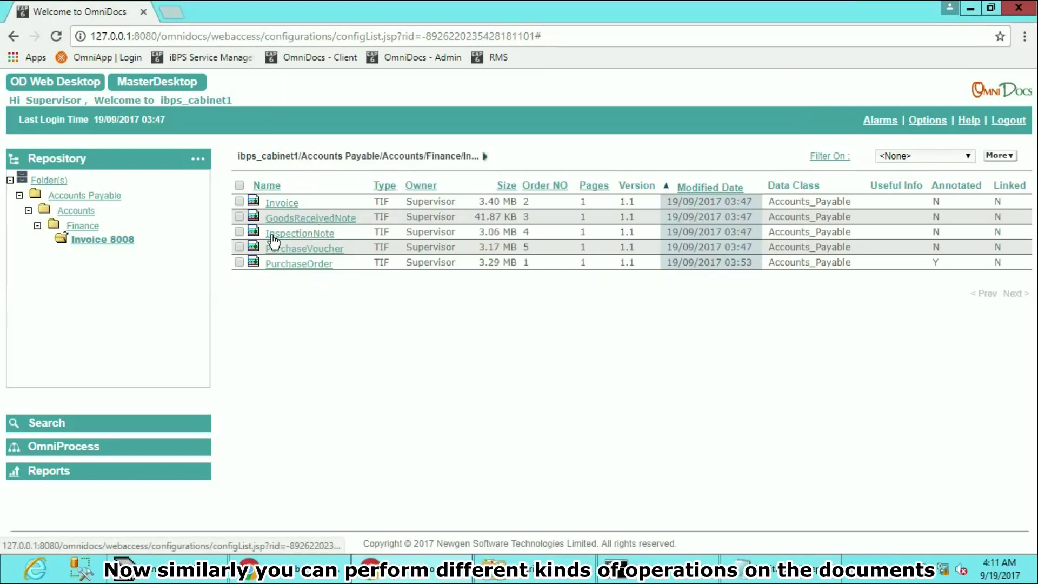
Check out the Invoice document in the Invoice 8008 folder and check it back in as a new version
{"action": "left_click", "coordinate": [239, 201]}
{"action": "left_click", "coordinate": [999, 155]}
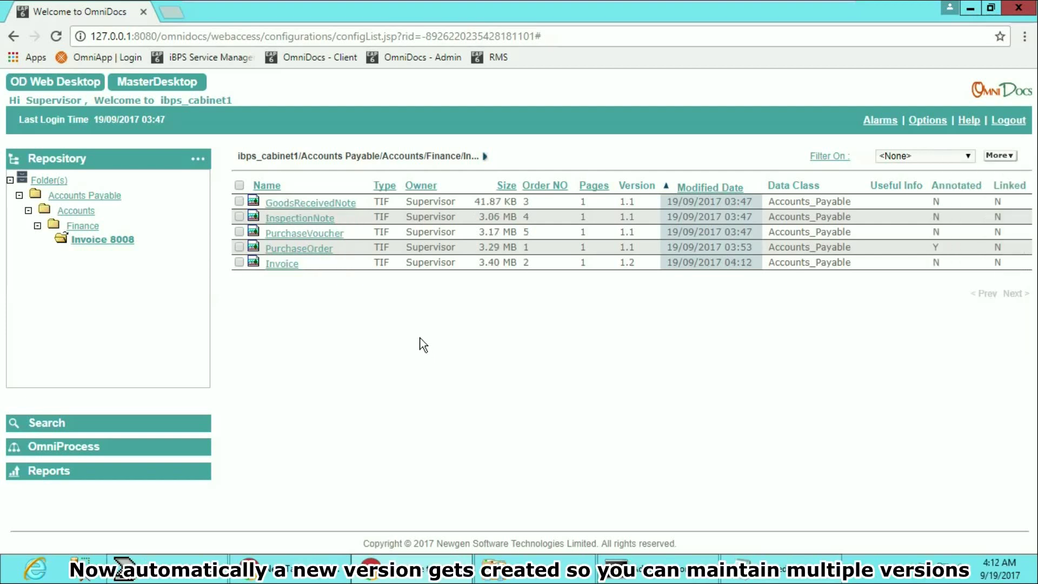
{"action": "left_click_drag", "start_coordinate": [643, 269], "coordinate": [619, 267]}
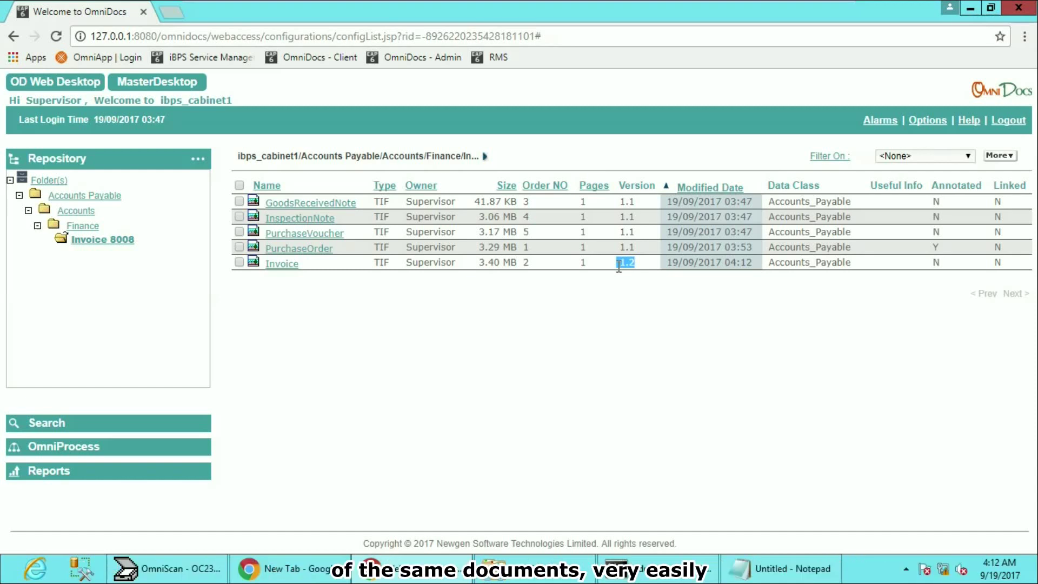
View the version history of the Invoice document and open its audit log
{"action": "left_click", "coordinate": [239, 263]}
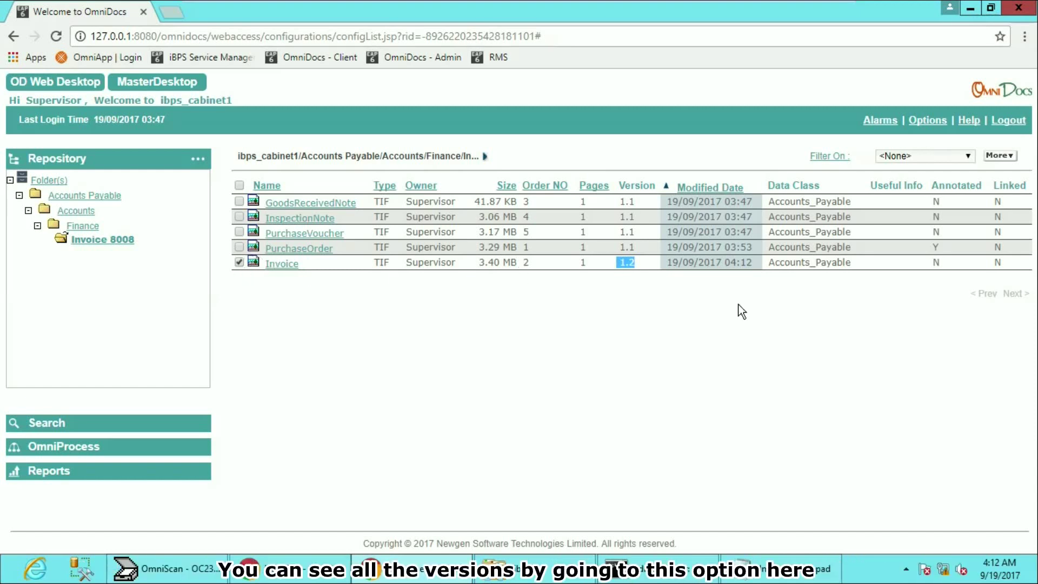
{"action": "left_click", "coordinate": [1003, 155]}
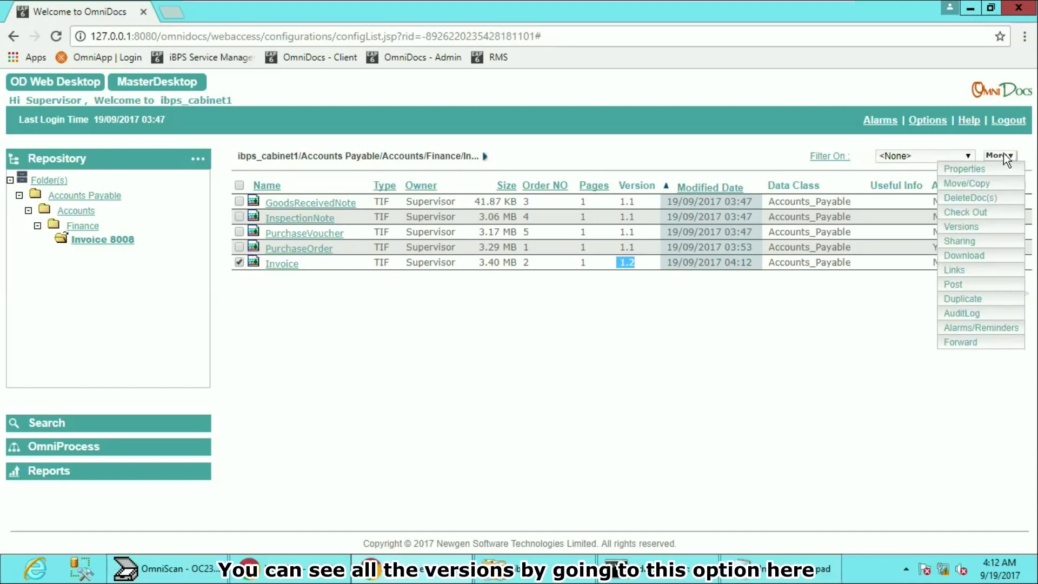
{"action": "left_click", "coordinate": [967, 226]}
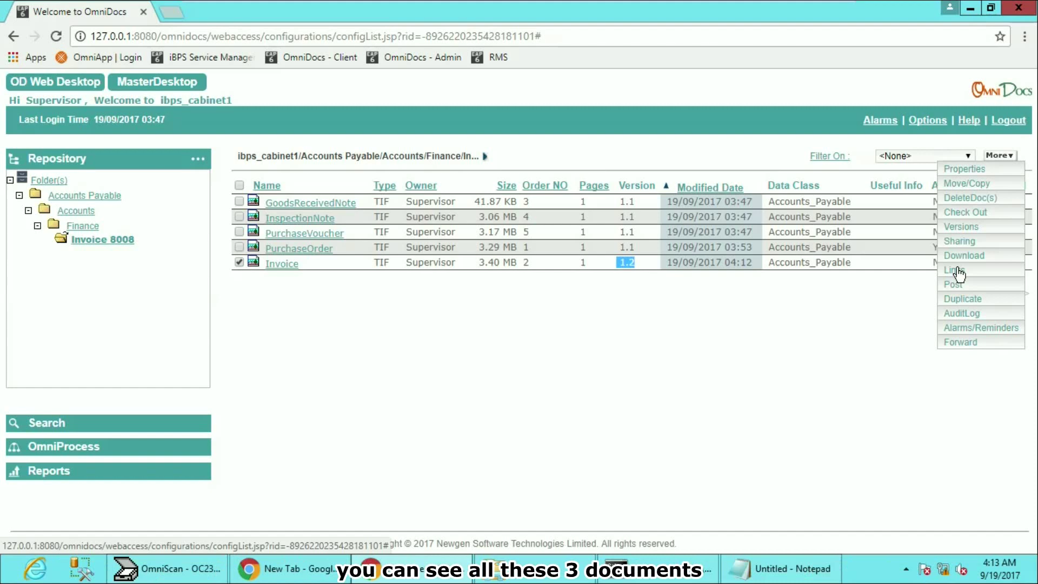
{"action": "left_click", "coordinate": [962, 312]}
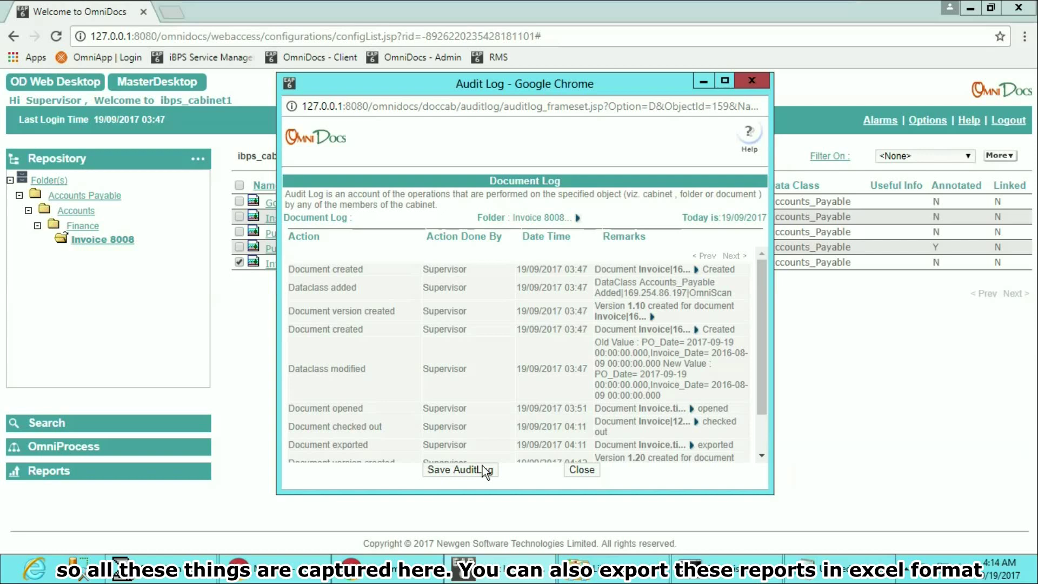
{"action": "left_click", "coordinate": [999, 155]}
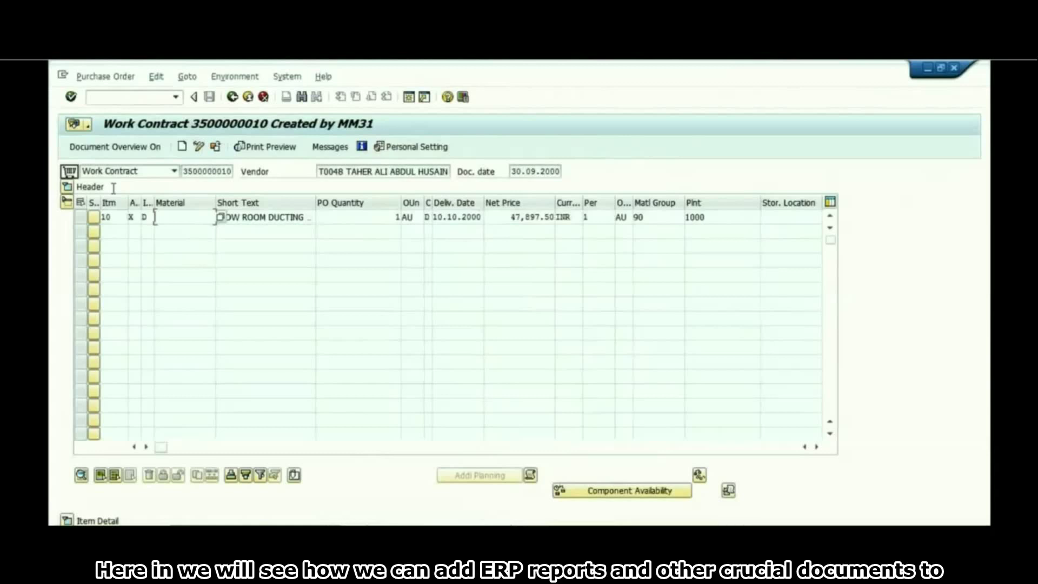
In SAP, store a file from My Documents as a PDF business document on the work contract, allowing the saphttp program to run
{"action": "left_click", "coordinate": [78, 124]}
{"action": "mouse_move", "coordinate": [178, 148]}
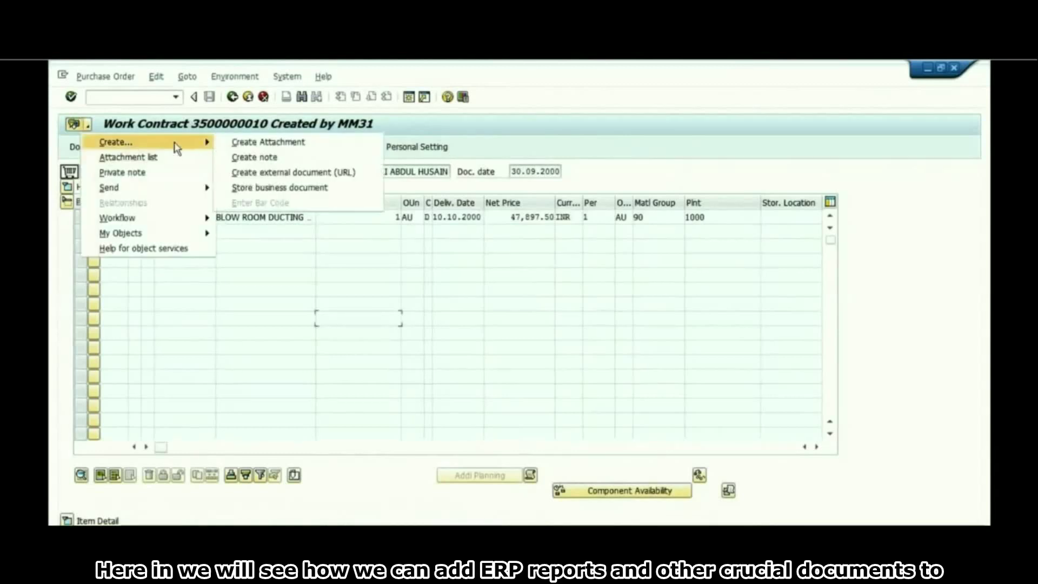
{"action": "left_click", "coordinate": [275, 189]}
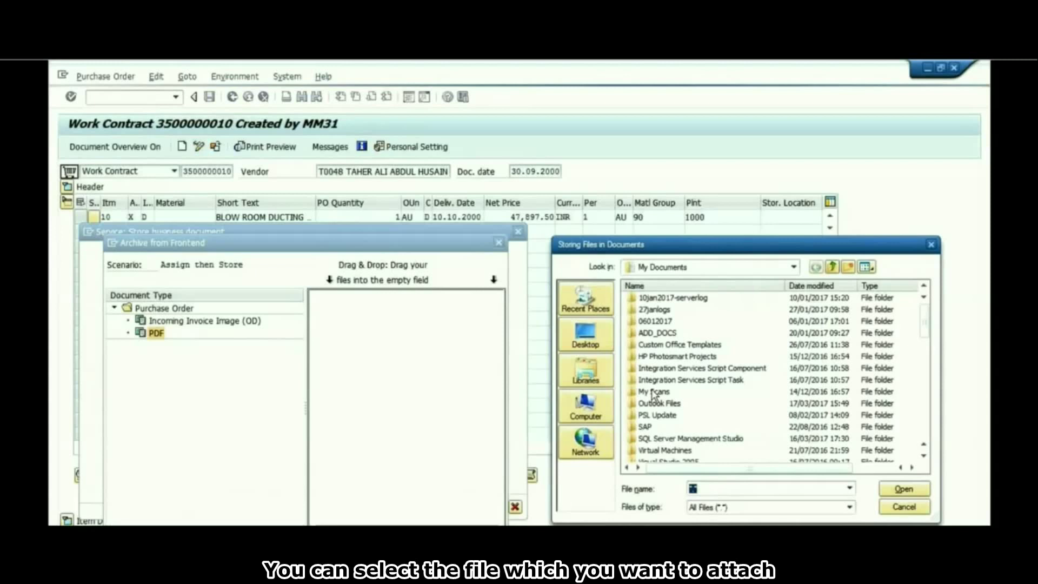
{"action": "scroll", "coordinate": [652, 397], "scroll_direction": "down", "scroll_amount": 5}
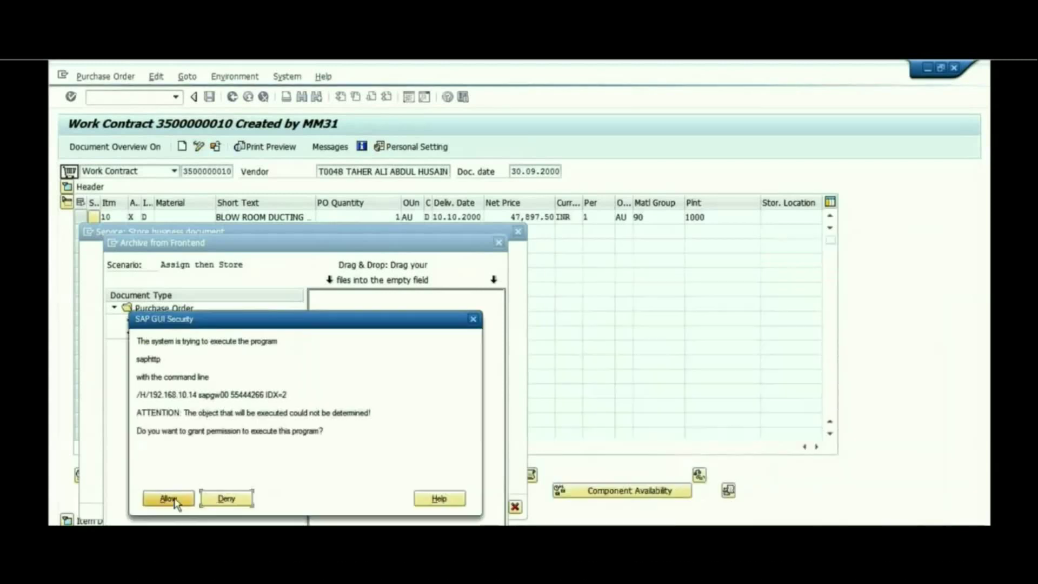
{"action": "left_click", "coordinate": [169, 496]}
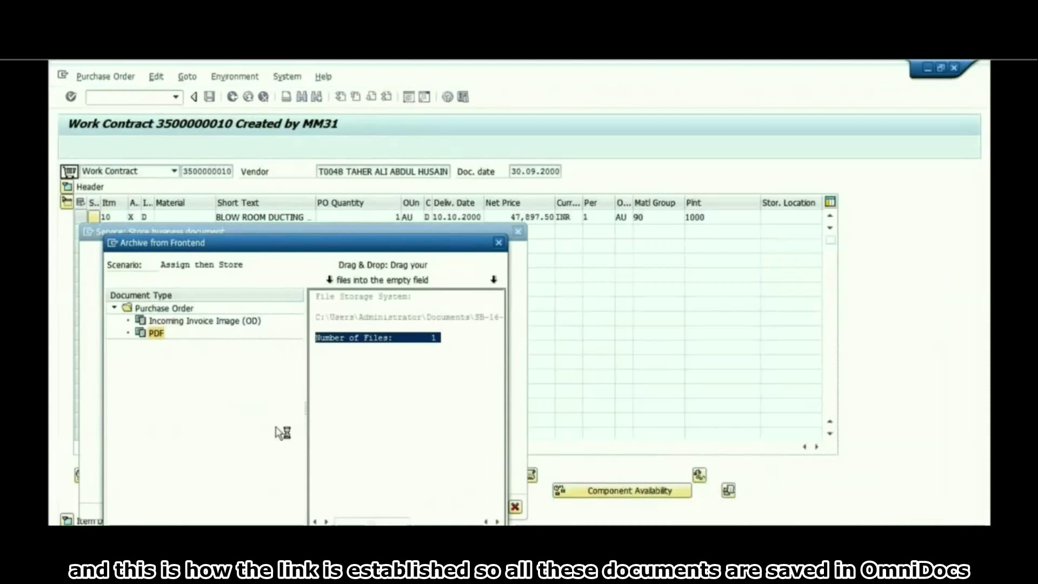
{"action": "left_click_drag", "start_coordinate": [417, 317], "coordinate": [486, 323]}
{"action": "left_click", "coordinate": [472, 335]}
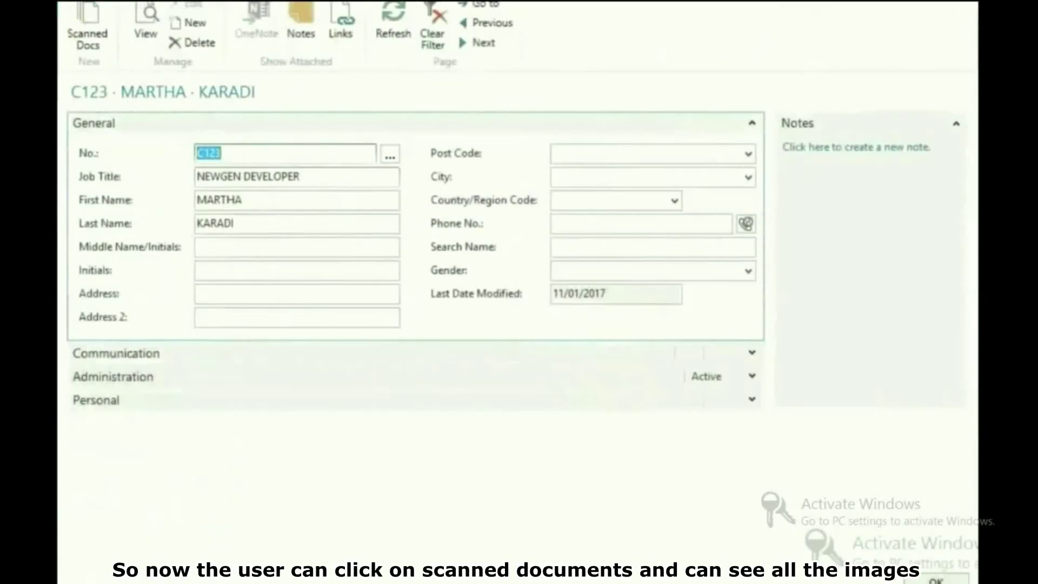
Open the scanned documents linked to the NEWGEN DEVELOPER record and view the Certificate
{"action": "left_click", "coordinate": [91, 50]}
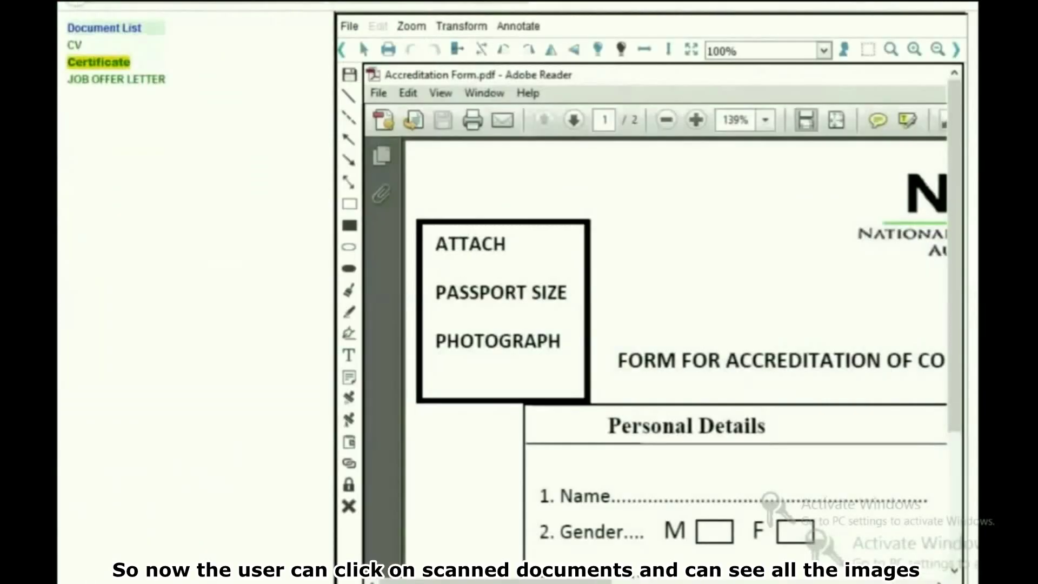